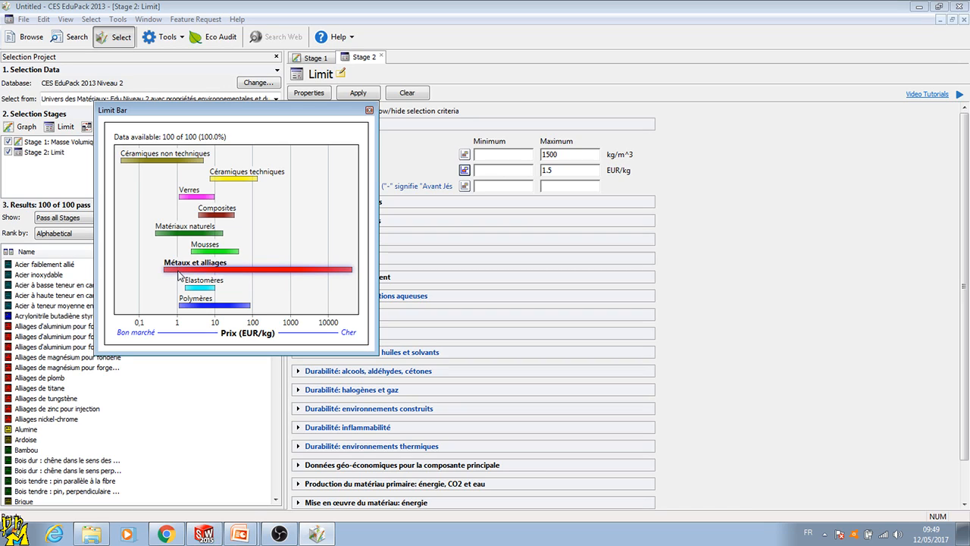
# Close the price limit chart and apply the Stage 2 maximum limits on Masse Volumique and Prix.
pyautogui.click(369, 110)
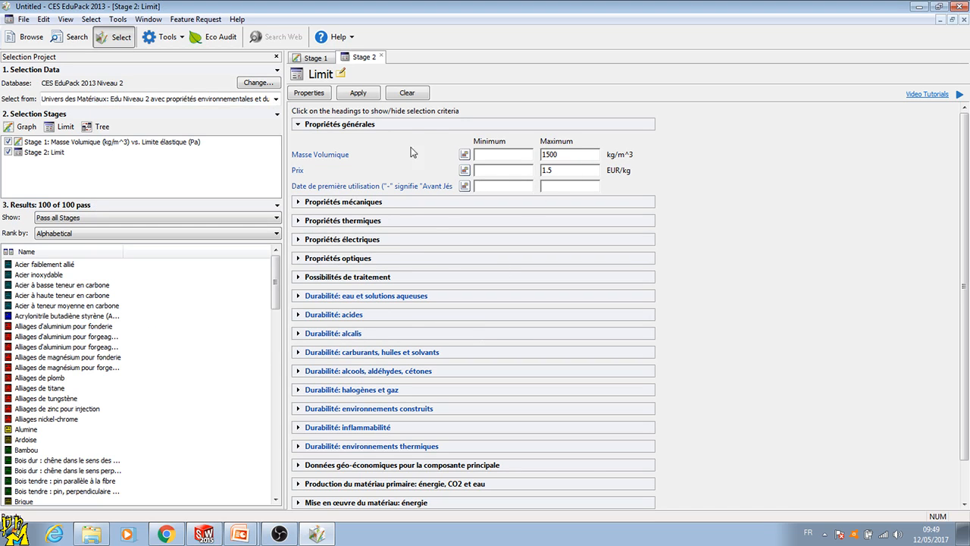
pyautogui.click(359, 93)
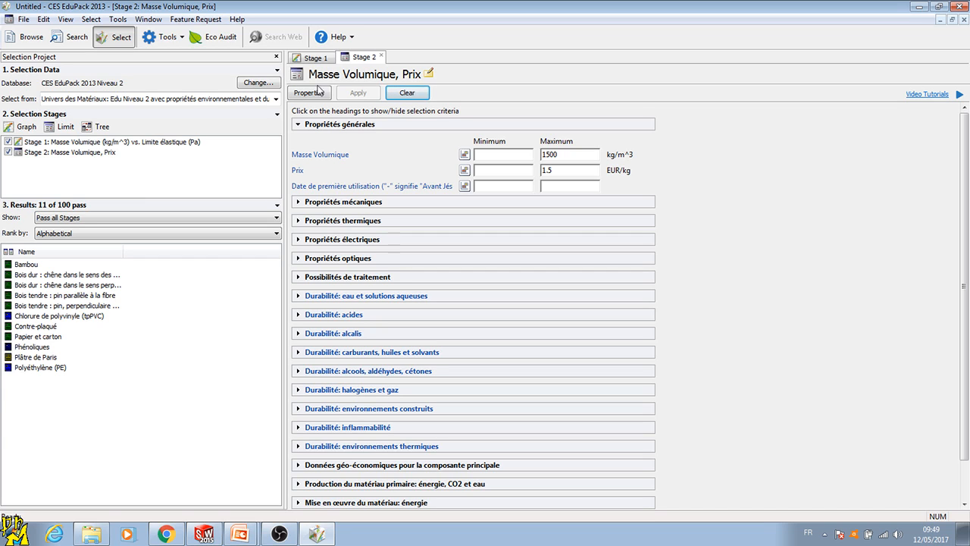
# On the Stage 1 chart, move the Elastomères label beside the left side of its bubble and label the Polyéthylène (PE) point below the Polymères bubble.
pyautogui.click(315, 59)
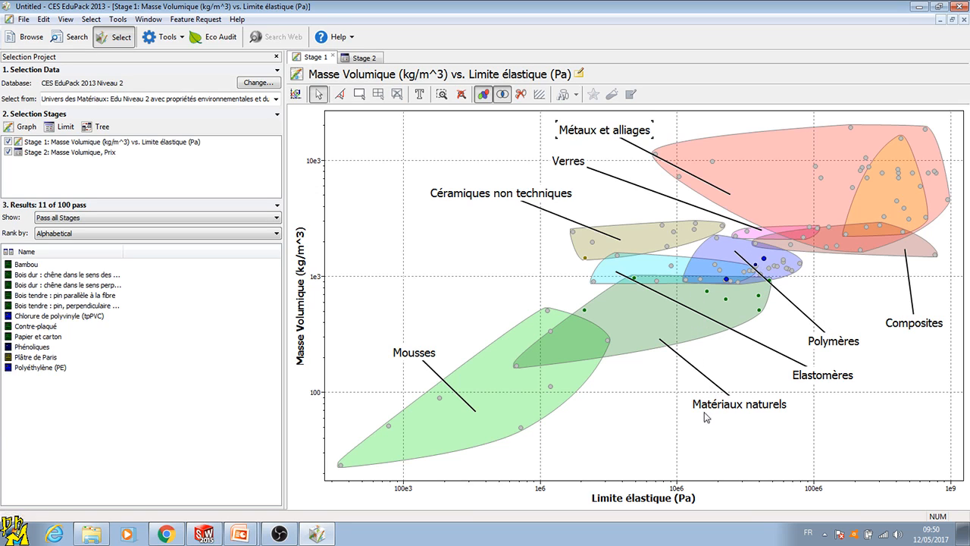
pyautogui.moveTo(809, 377); pyautogui.dragTo(483, 263)
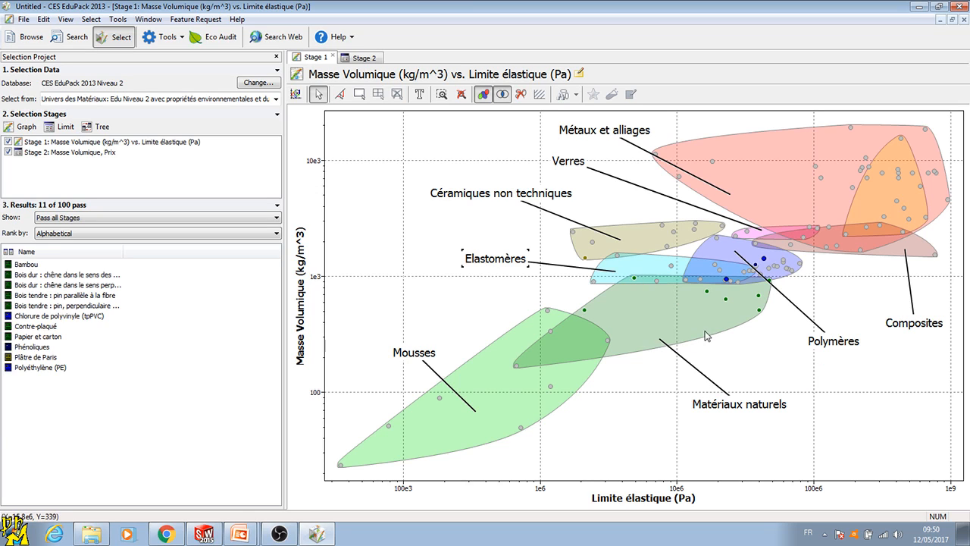
pyautogui.click(726, 281)
pyautogui.moveTo(732, 290); pyautogui.dragTo(769, 365)
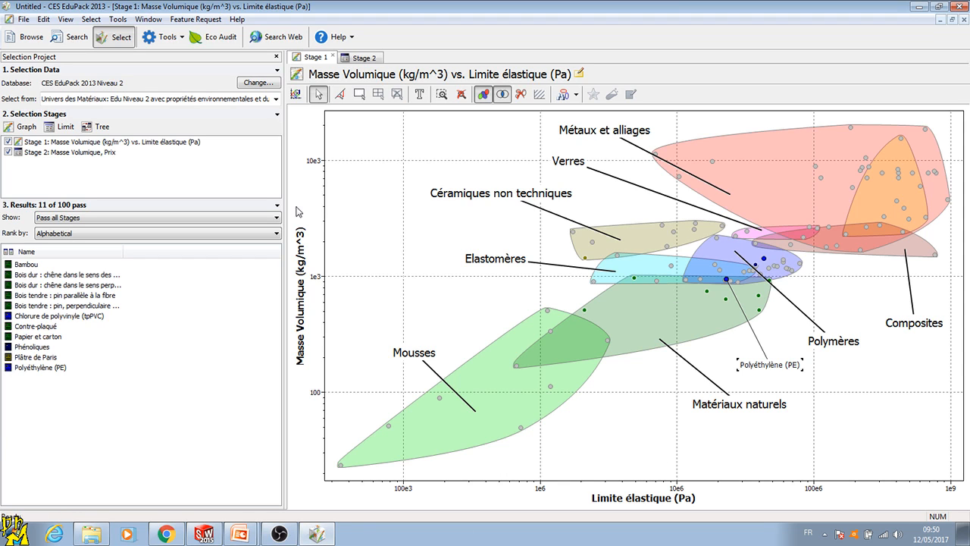
# Return to Stage 2, check the general and mechanical filter criteria in the PowerPoint presentation, and switch back to CES EduPack.
pyautogui.click(360, 57)
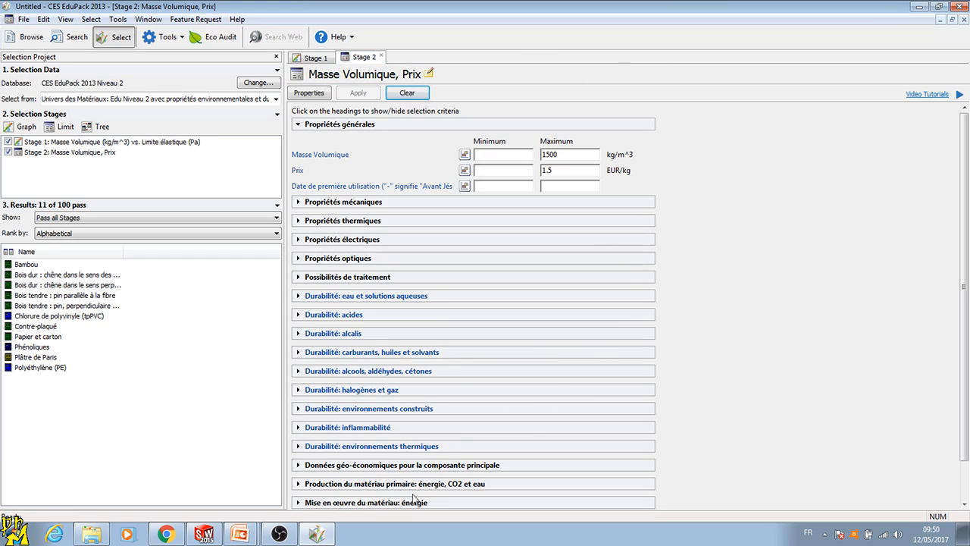
pyautogui.click(234, 532)
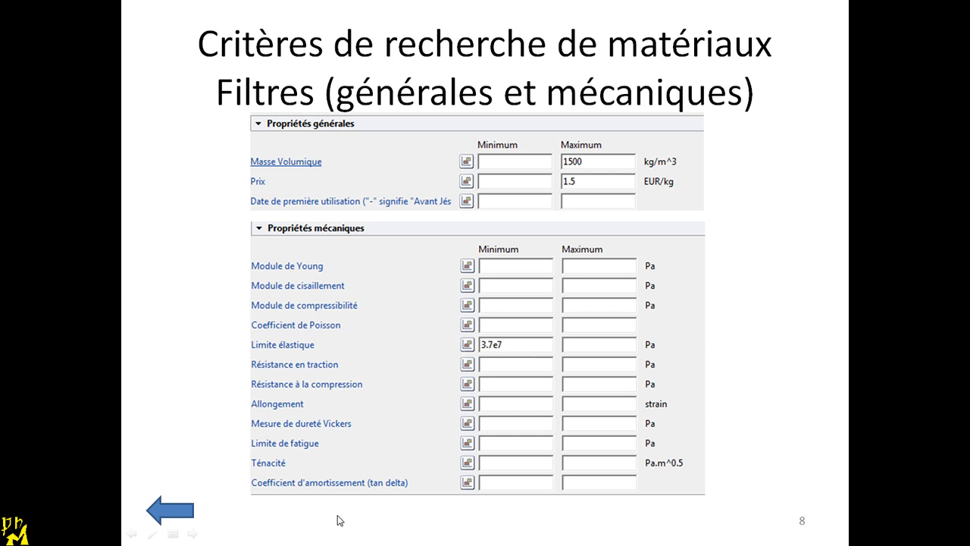
pyautogui.hotkey('alt', 'Tab')
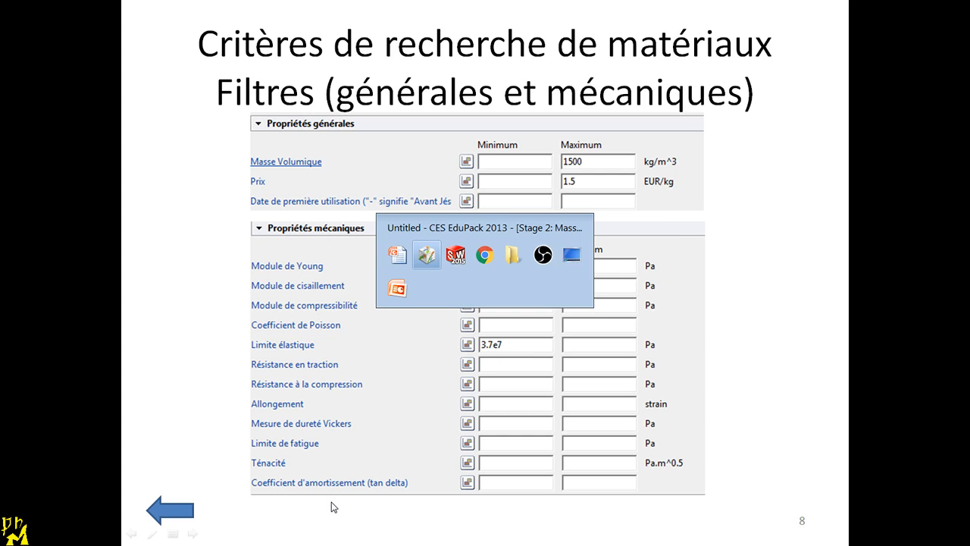
pyautogui.hotkey('alt', 'Tab')
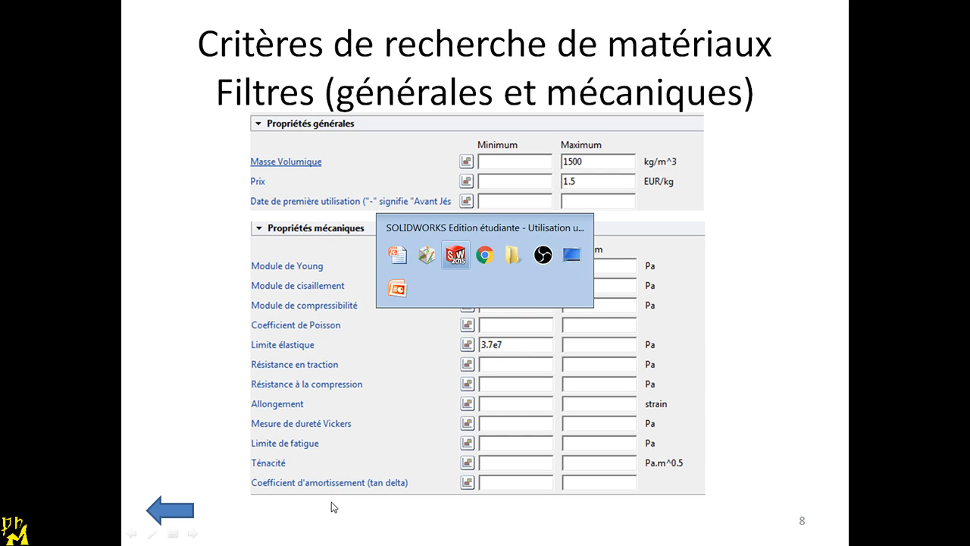
pyautogui.hotkey('alt', 'Tab')
pyautogui.hotkey('alt', 'Tab')
pyautogui.hotkey('alt', 'Tab')
pyautogui.hotkey('alt', 'Tab')
pyautogui.hotkey('alt', 'Tab')
pyautogui.hotkey('alt', 'Tab')
pyautogui.hotkey('alt', 'Tab')
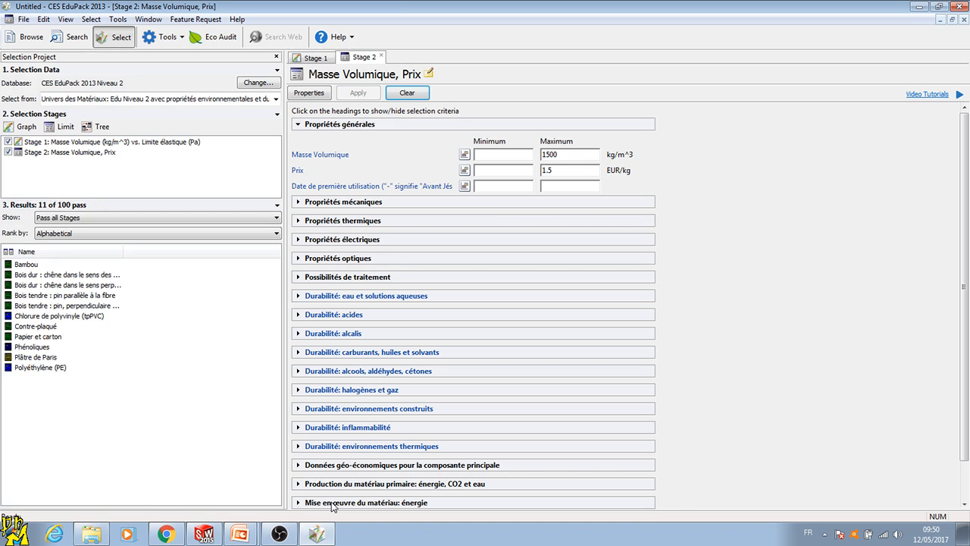
# Set the minimum Limite élastique to 3.7e7 Pa under Propriétés mécaniques and apply the limit.
pyautogui.click(299, 203)
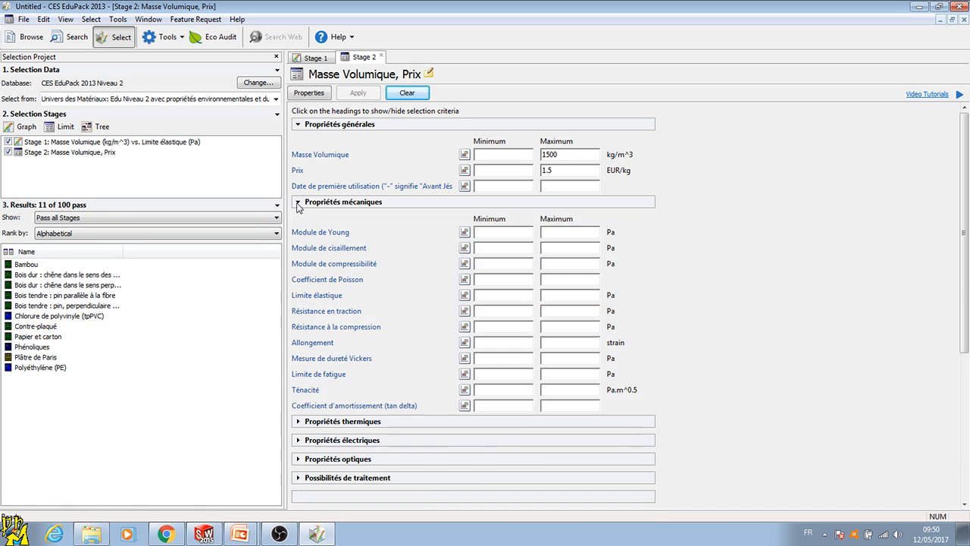
pyautogui.click(487, 297)
pyautogui.write('3')
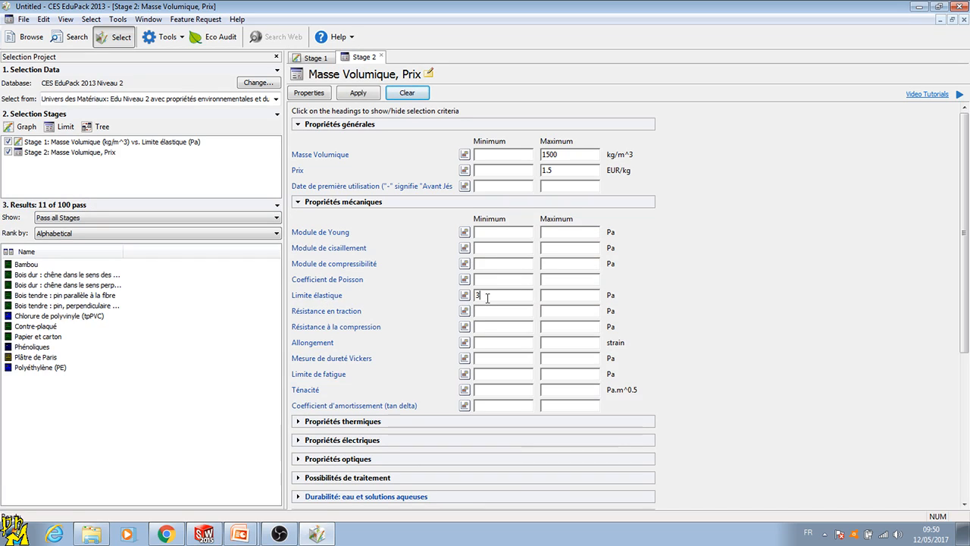
pyautogui.write('.7e7')
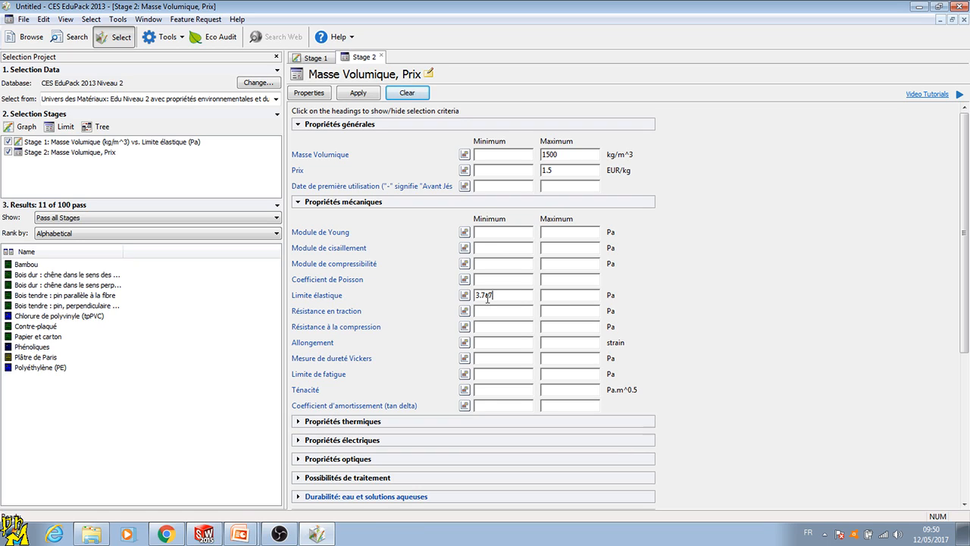
pyautogui.click(358, 93)
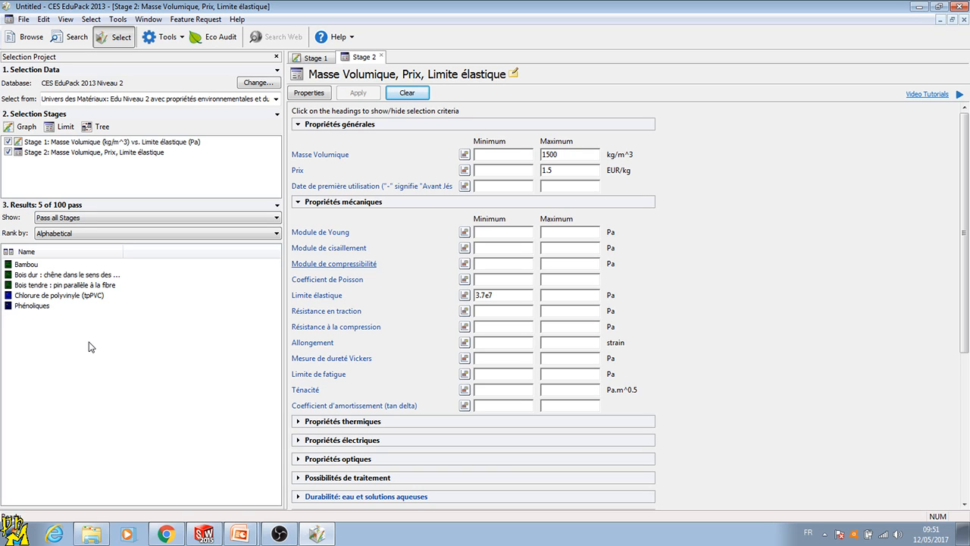
# Switch to the PowerPoint presentation, review the sustainable development filter criteria on the following slide, and return to CES EduPack.
pyautogui.click(247, 533)
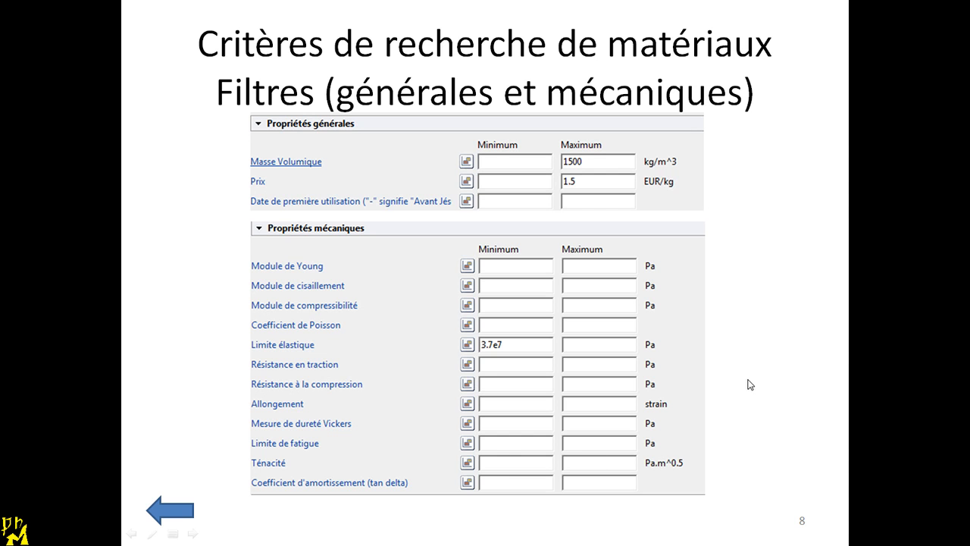
pyautogui.click(749, 384)
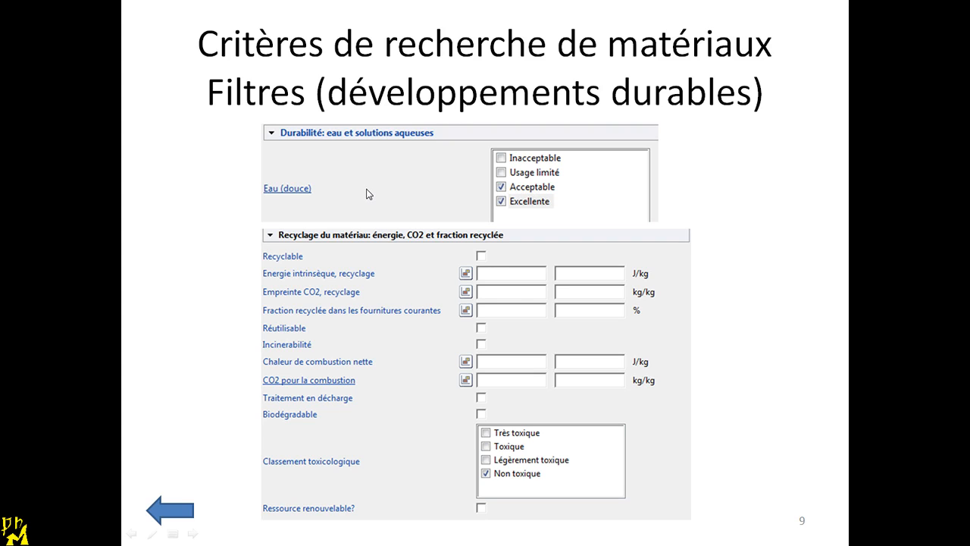
pyautogui.click(499, 200)
pyautogui.hotkey('alt', 'Tab')
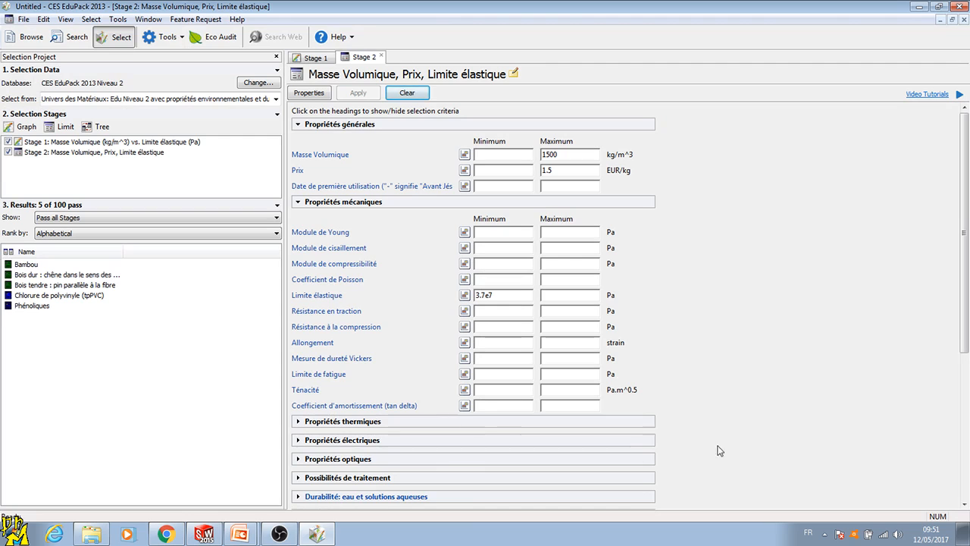
# Collapse the general and mechanical criteria, limit Eau (douce) durability to Acceptable and Excellente, apply it, and collapse that section.
pyautogui.click(307, 203)
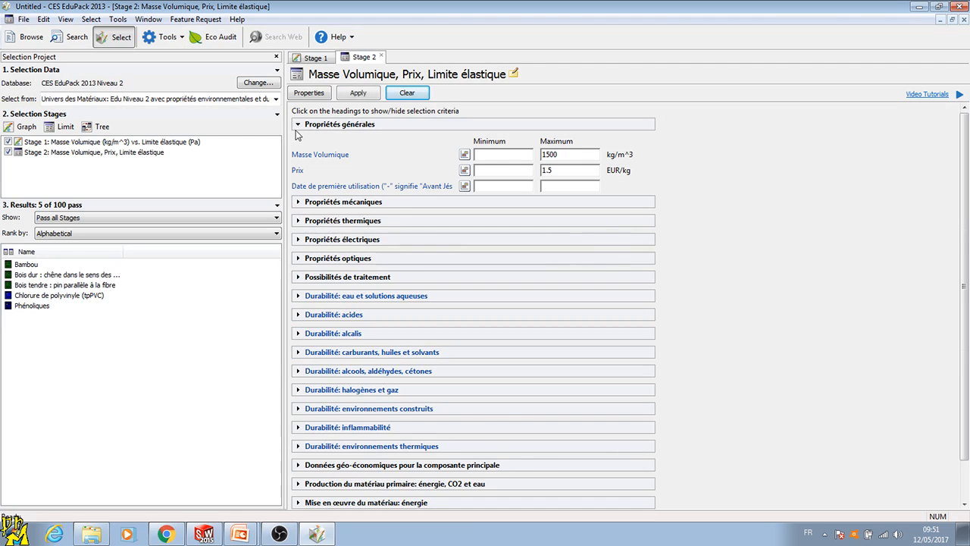
pyautogui.click(300, 124)
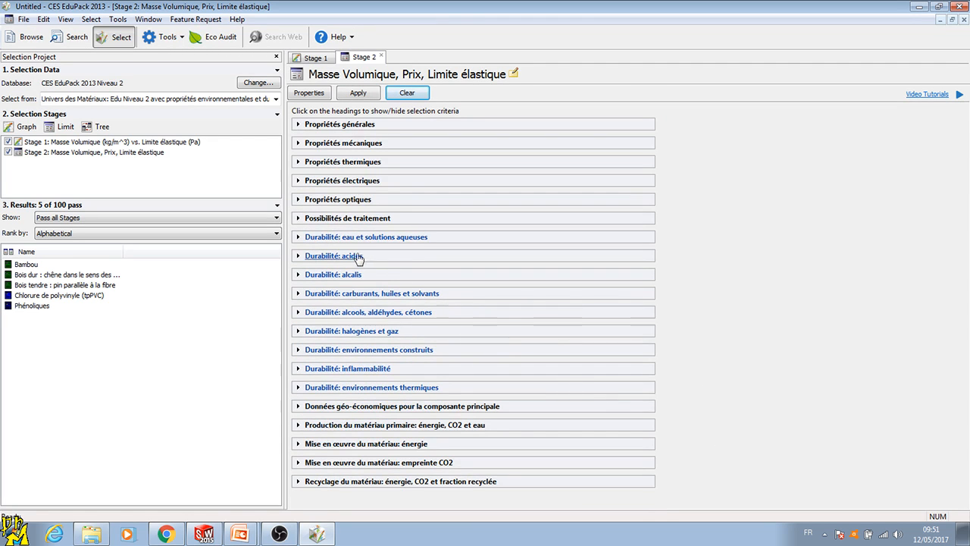
pyautogui.click(298, 238)
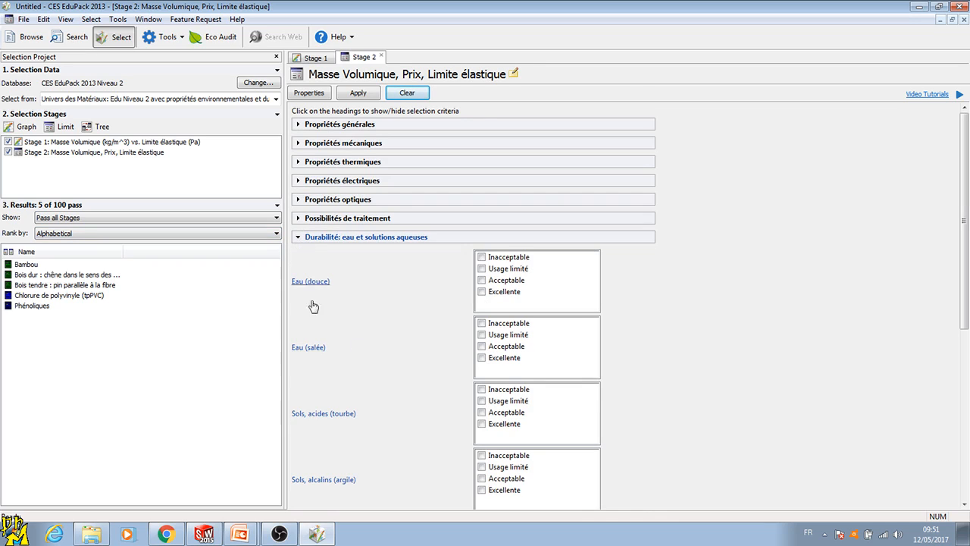
pyautogui.click(482, 281)
pyautogui.click(481, 292)
pyautogui.click(358, 93)
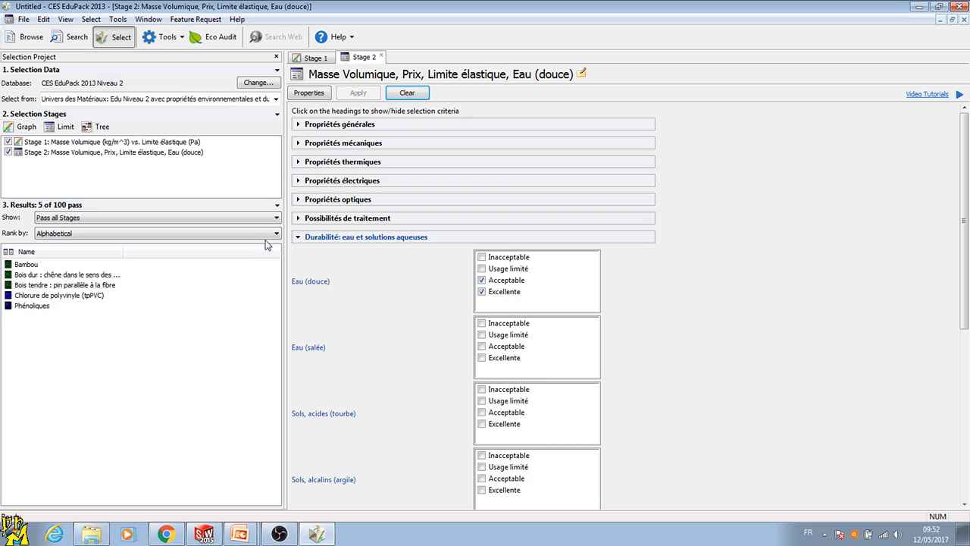
pyautogui.click(298, 238)
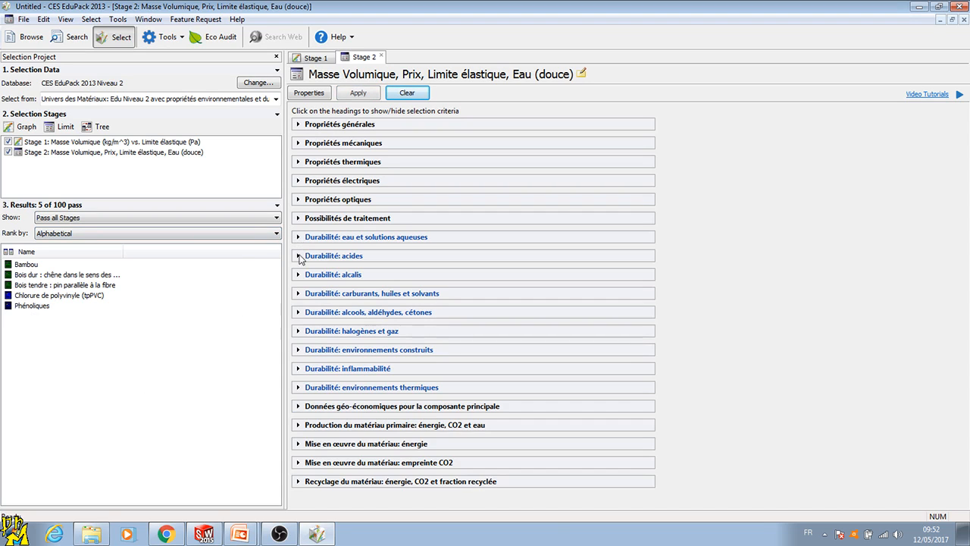
# Limit Classement toxicologique to Non toxique in the material recycling criteria and apply it.
pyautogui.click(298, 481)
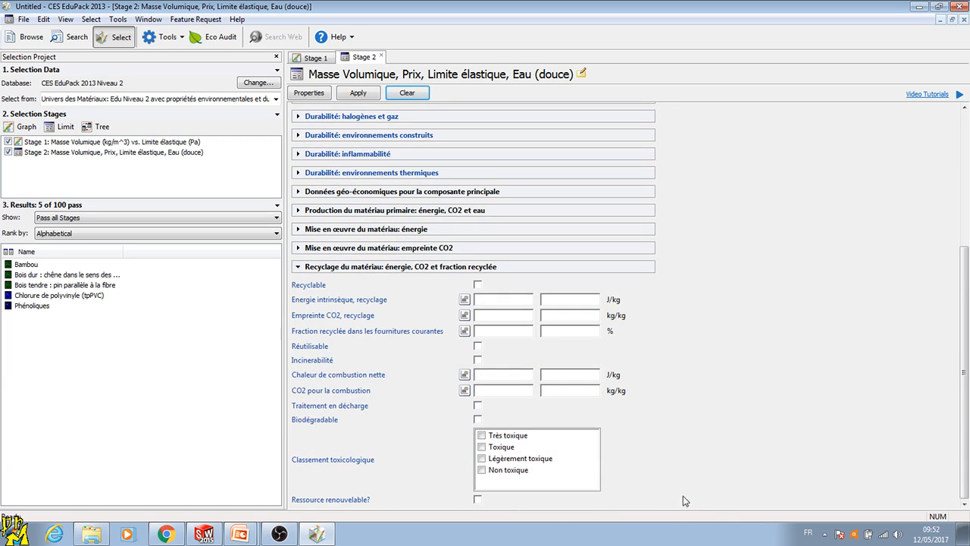
pyautogui.click(485, 470)
pyautogui.click(358, 93)
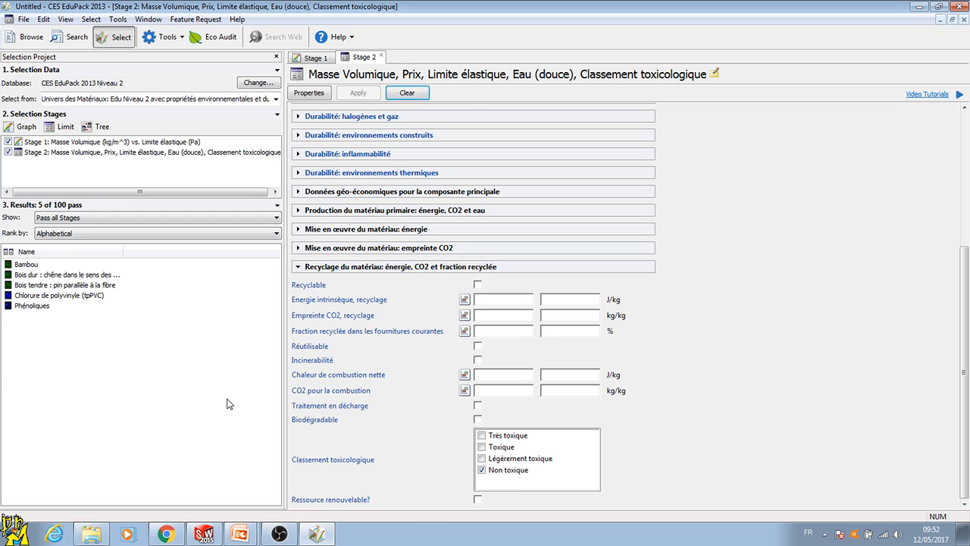
# Switch to the PowerPoint presentation, view the search results slide, and return to CES EduPack.
pyautogui.click(249, 534)
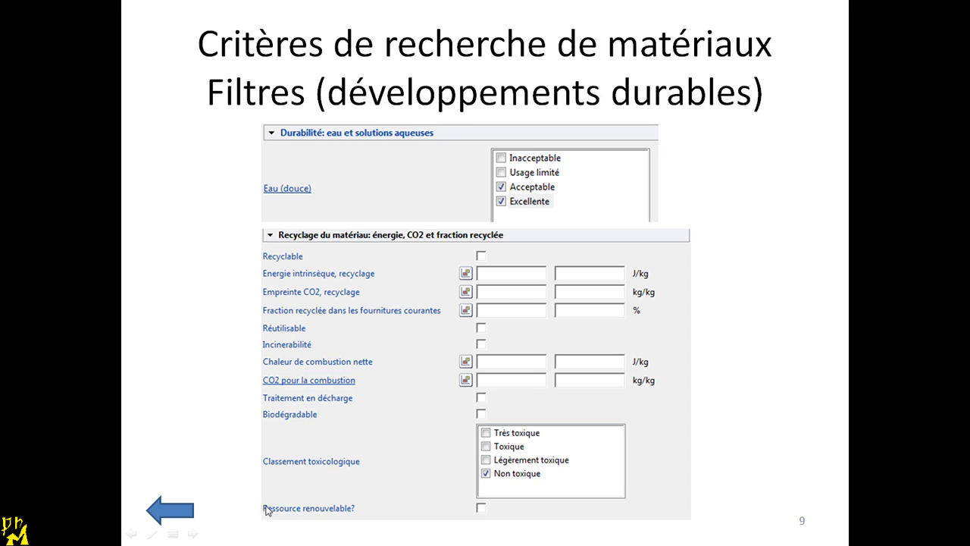
pyautogui.click(774, 389)
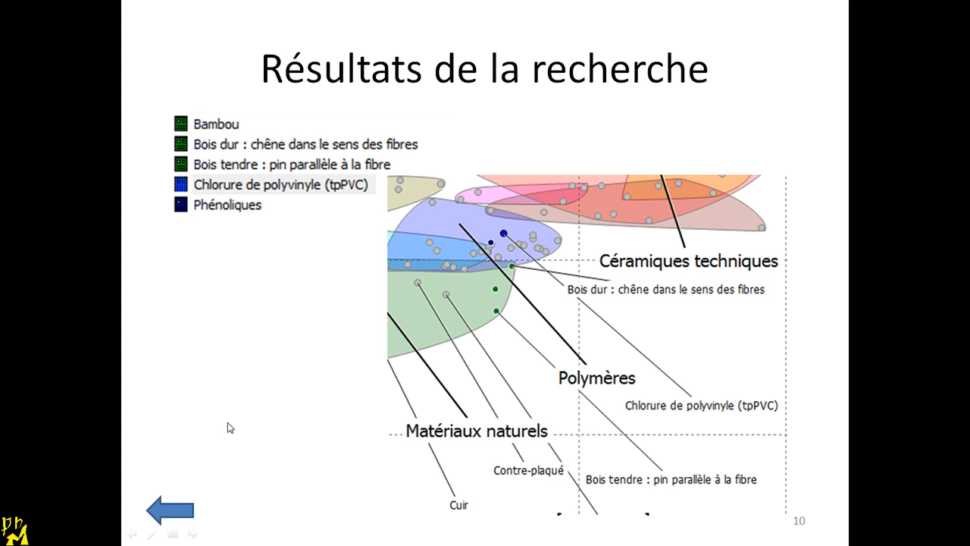
pyautogui.hotkey('alt', 'Tab')
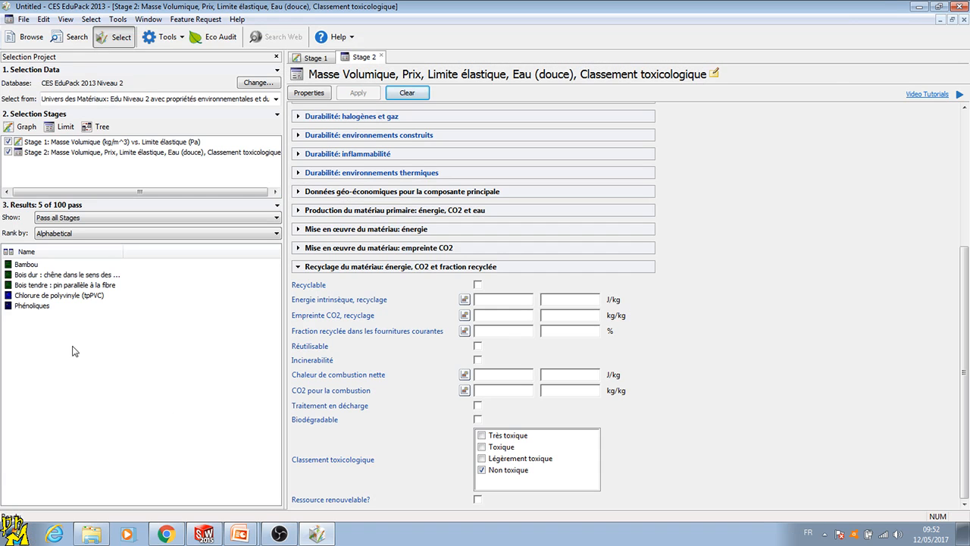
# Open the Phénoliques record from the results and examine its description, mechanical properties and durability data.
pyautogui.click(38, 306)
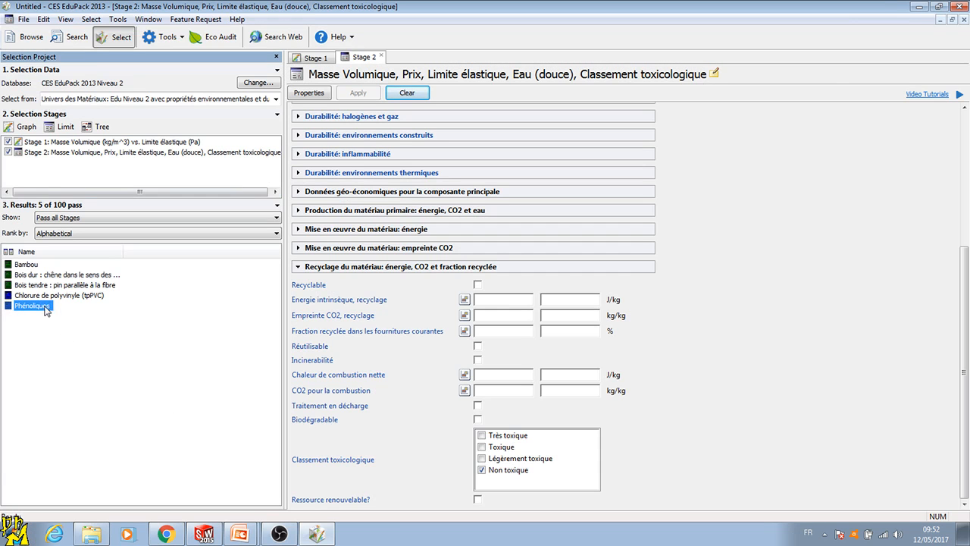
pyautogui.doubleClick(47, 306)
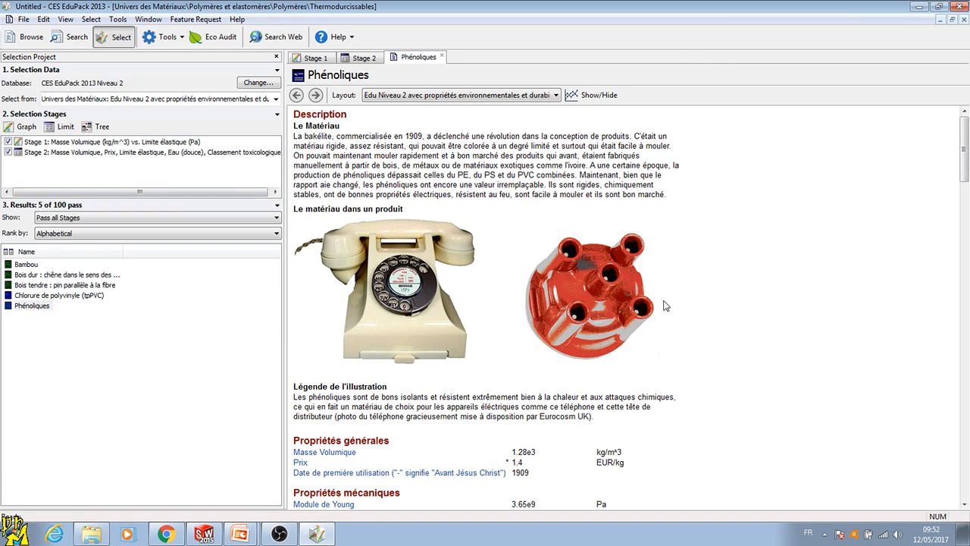
pyautogui.scroll(-2, 706, 368)
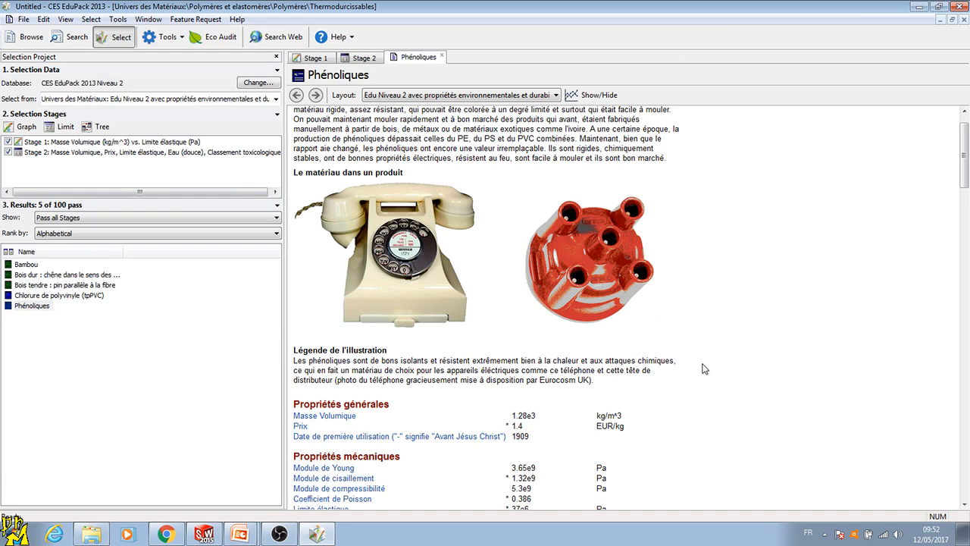
pyautogui.scroll(1, 551, 314)
pyautogui.scroll(1, 671, 351)
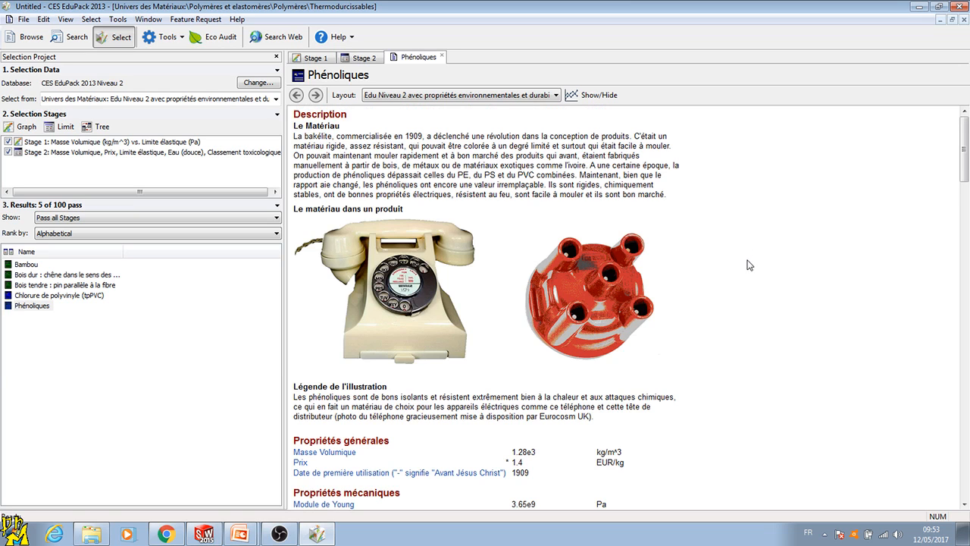
pyautogui.scroll(-7, 746, 264)
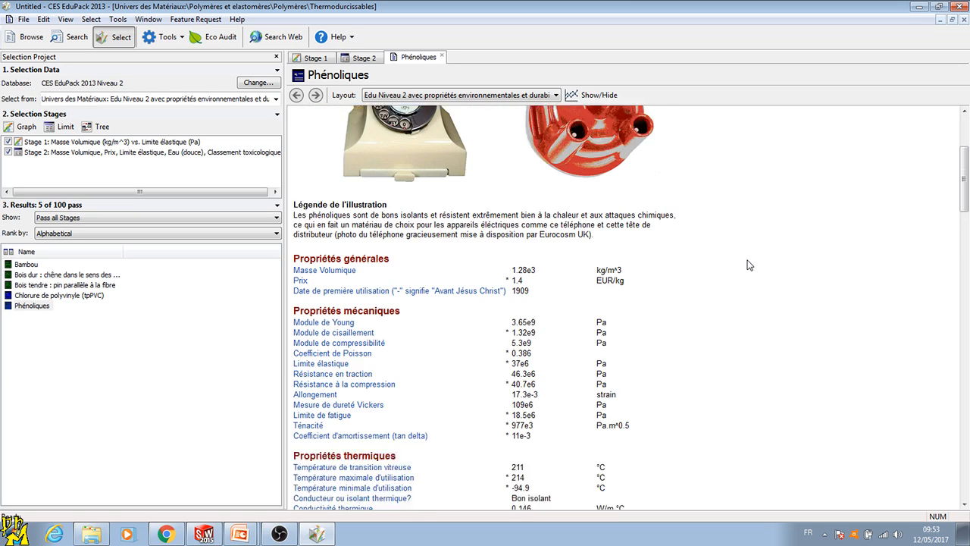
pyautogui.scroll(5, 748, 265)
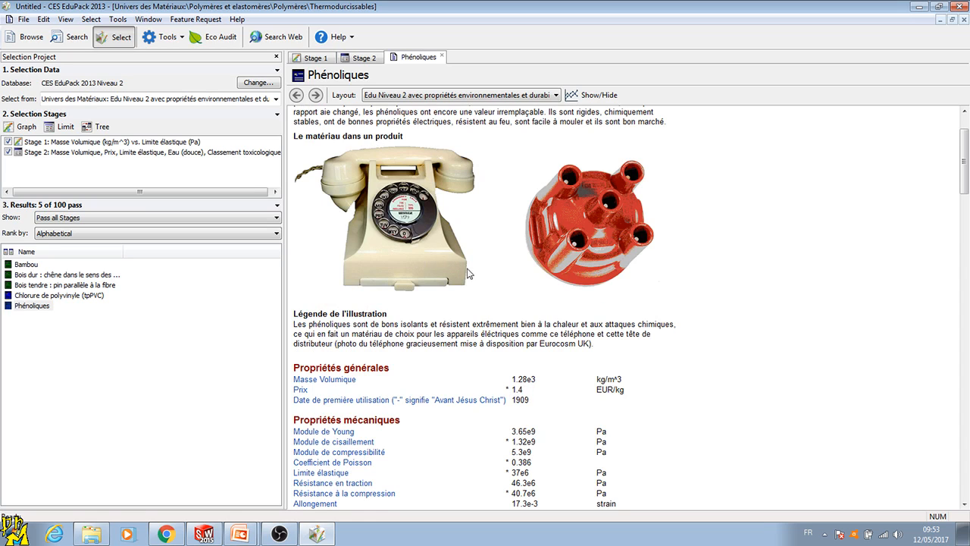
pyautogui.scroll(-5, 716, 300)
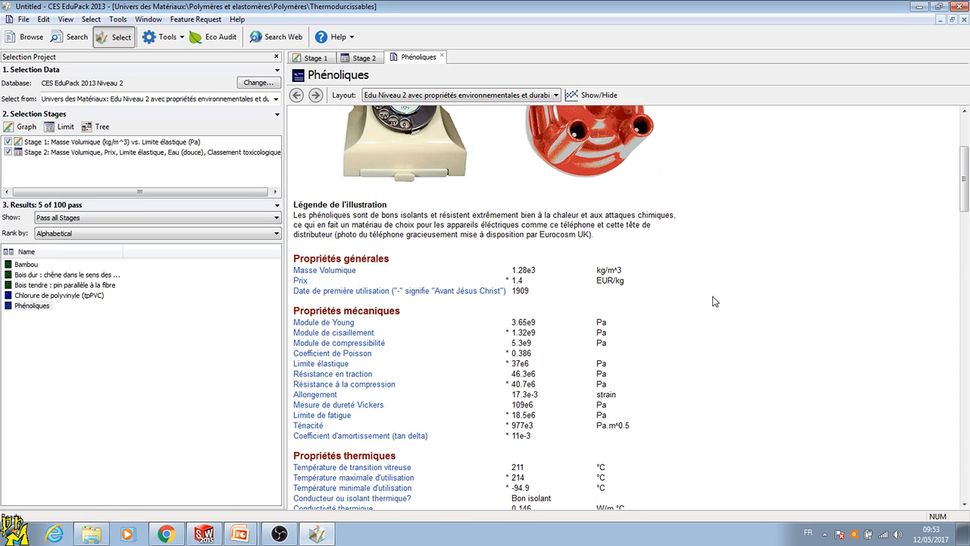
pyautogui.scroll(-10, 712, 300)
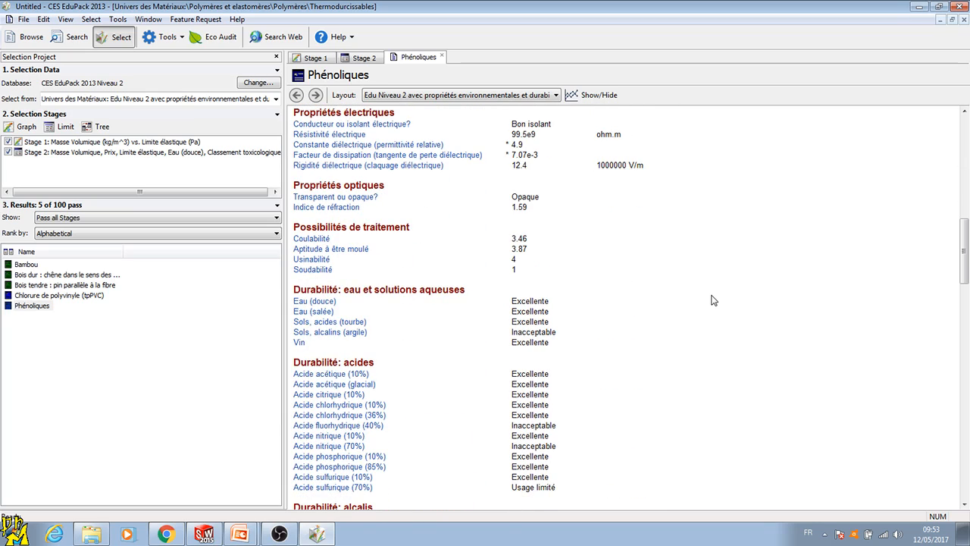
# Open the Chlorure de polyvinyle (tpPVC) record from the results and examine its description, recycling, energy and durability data.
pyautogui.scroll(15, 713, 300)
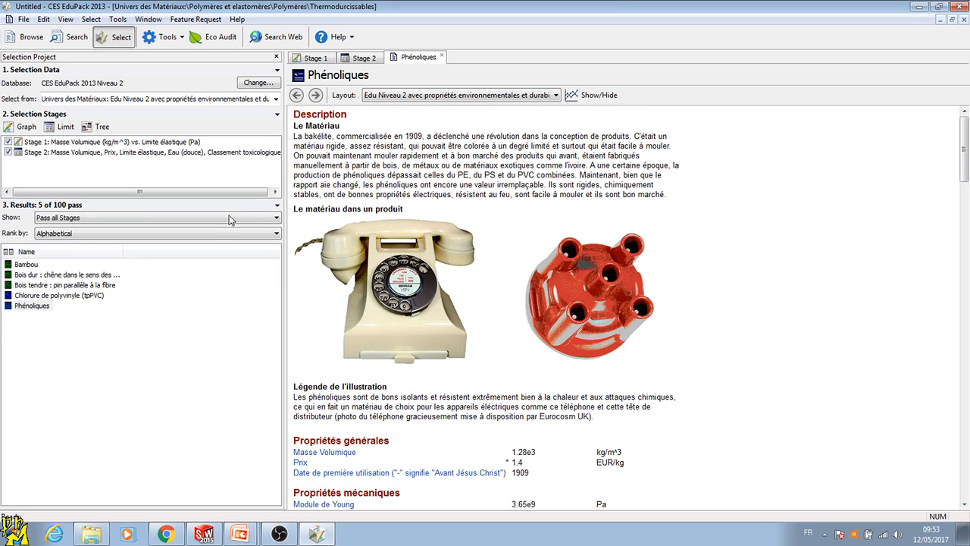
pyautogui.click(47, 296)
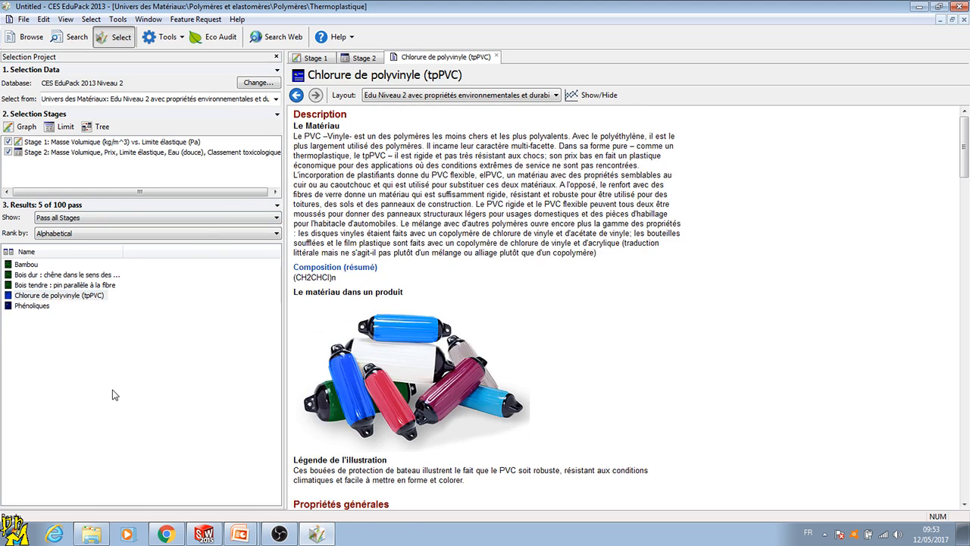
pyautogui.scroll(-3, 648, 308)
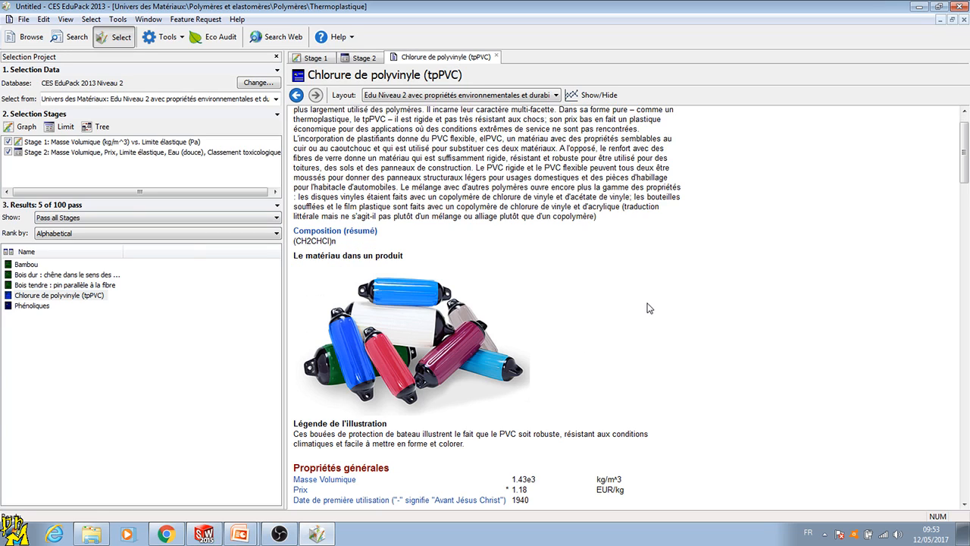
pyautogui.scroll(3, 452, 227)
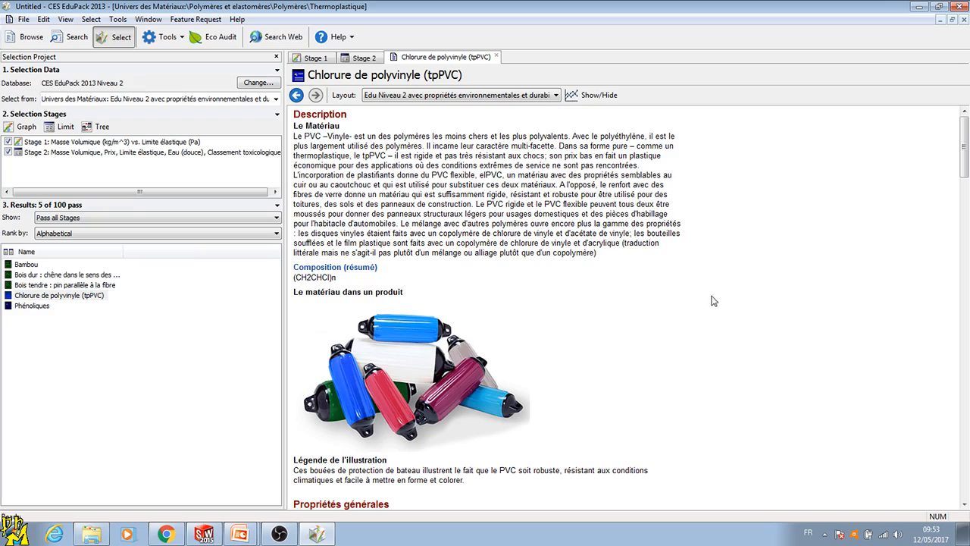
pyautogui.moveTo(961, 178); pyautogui.dragTo(964, 414)
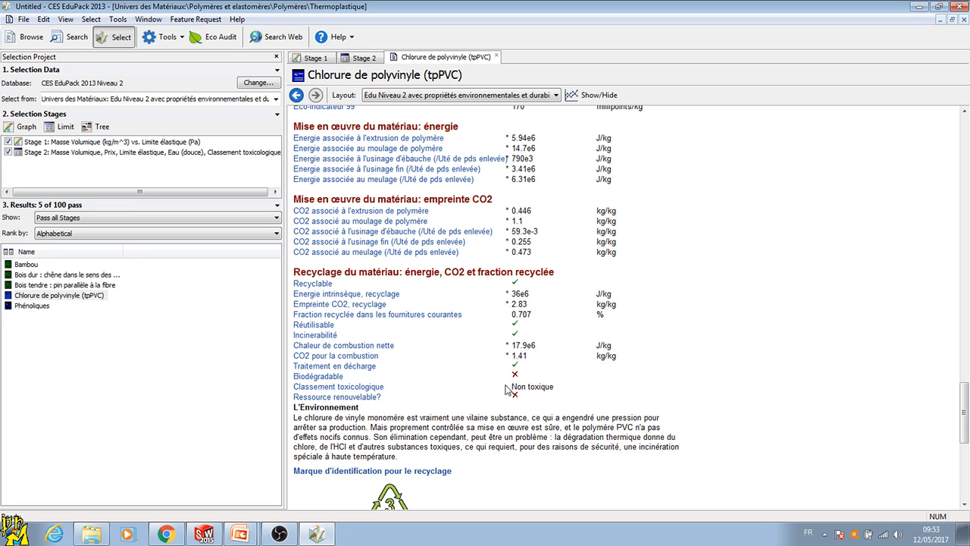
pyautogui.scroll(2, 704, 416)
pyautogui.scroll(2, 705, 416)
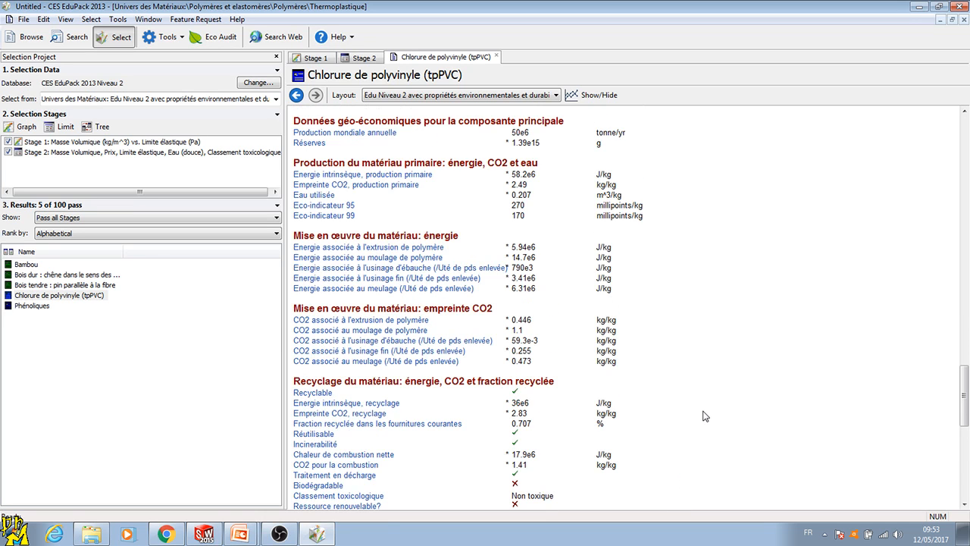
pyautogui.scroll(4, 269, 328)
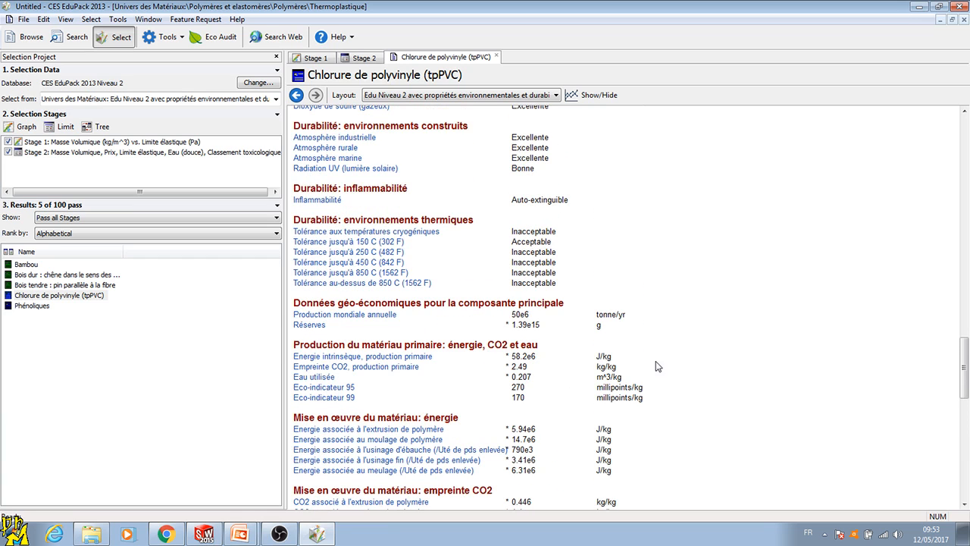
pyautogui.scroll(3, 715, 365)
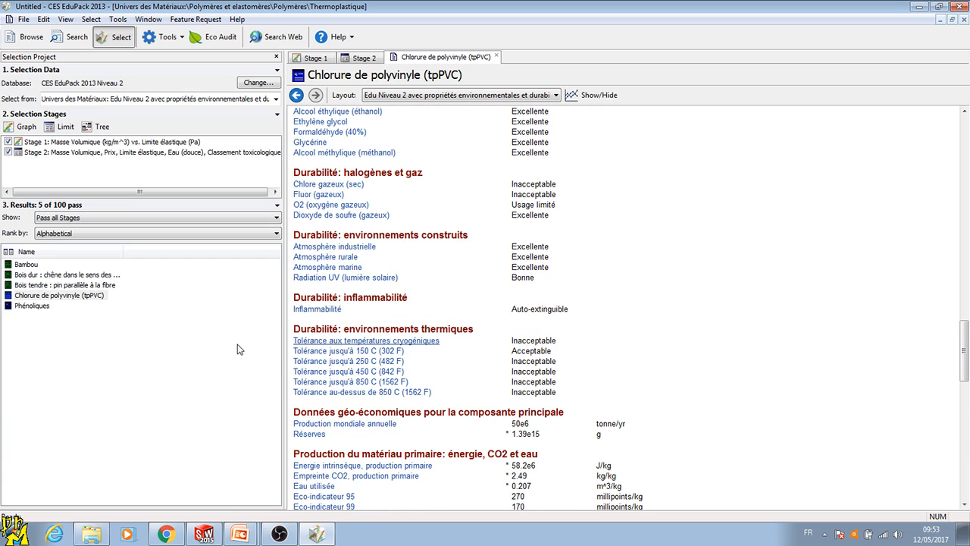
# Open the Bambou record, then switch to the PowerPoint presentation and advance to the Bambou displacement slide.
pyautogui.doubleClick(25, 265)
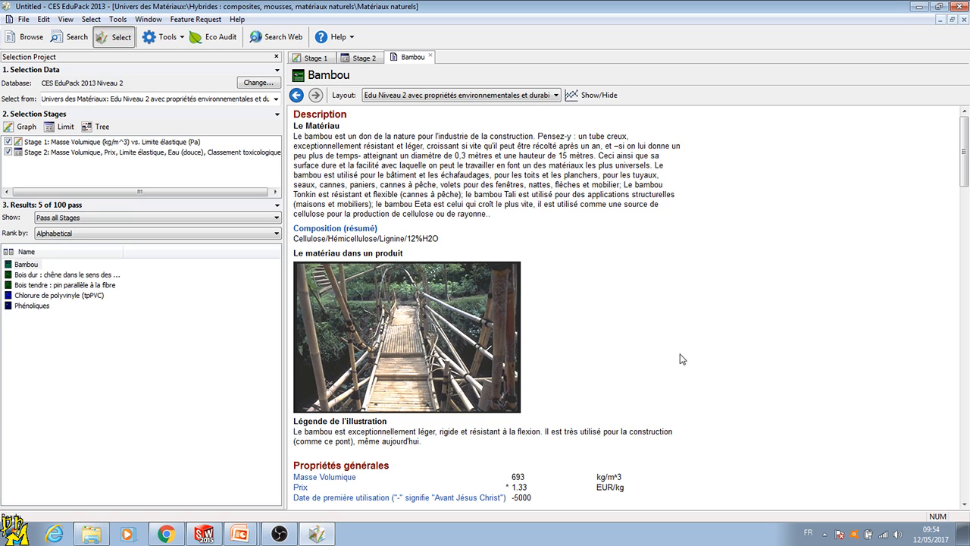
pyautogui.click(236, 537)
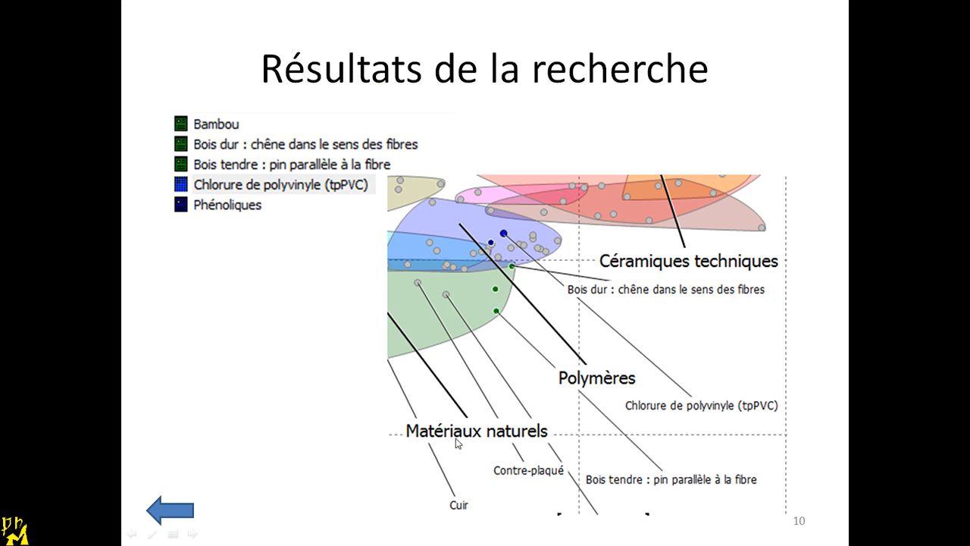
pyautogui.click(300, 339)
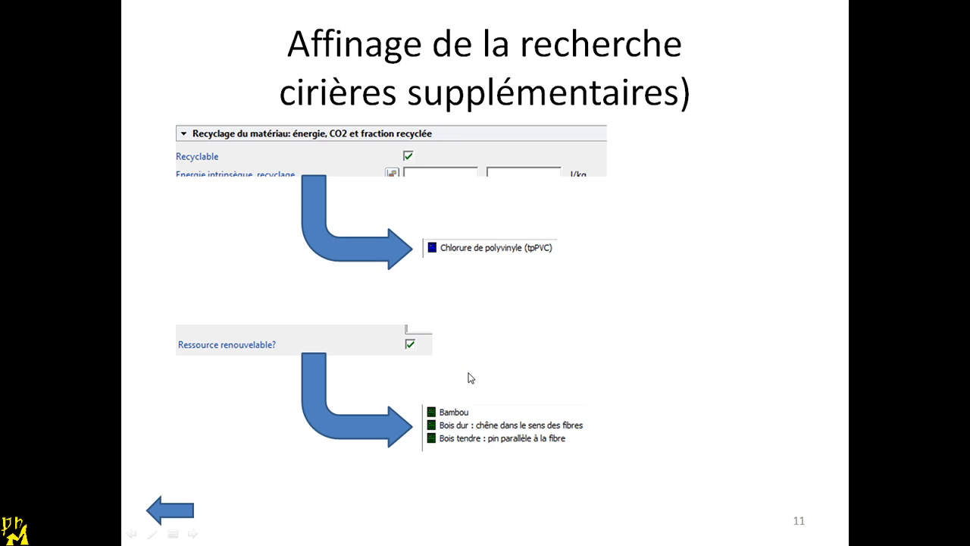
pyautogui.click(679, 388)
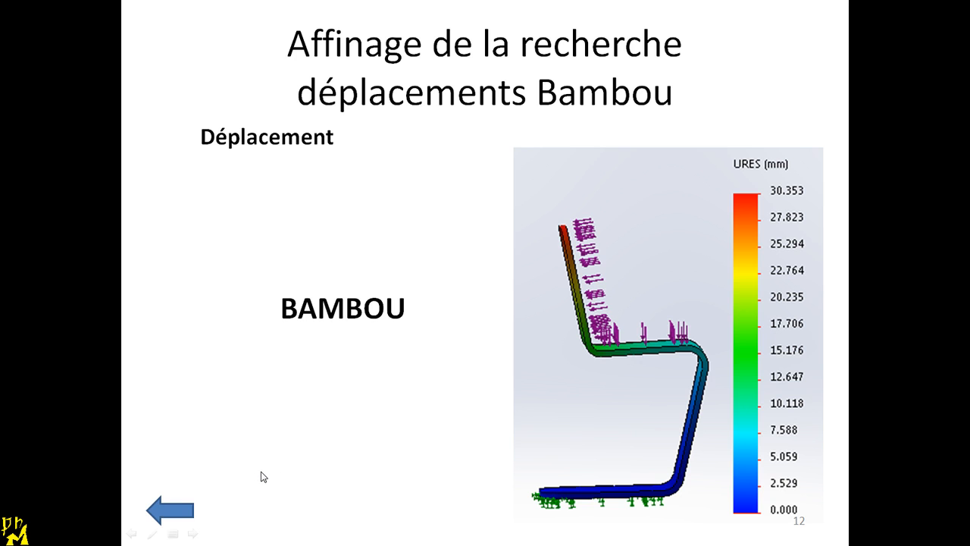
# Switch to SOLIDWORKS and apply the Bambou material from the Bambou library to the fauteuil part in Analyse statique 1.
pyautogui.hotkey('alt', 'Tab')
pyautogui.hotkey('alt', 'Tab')
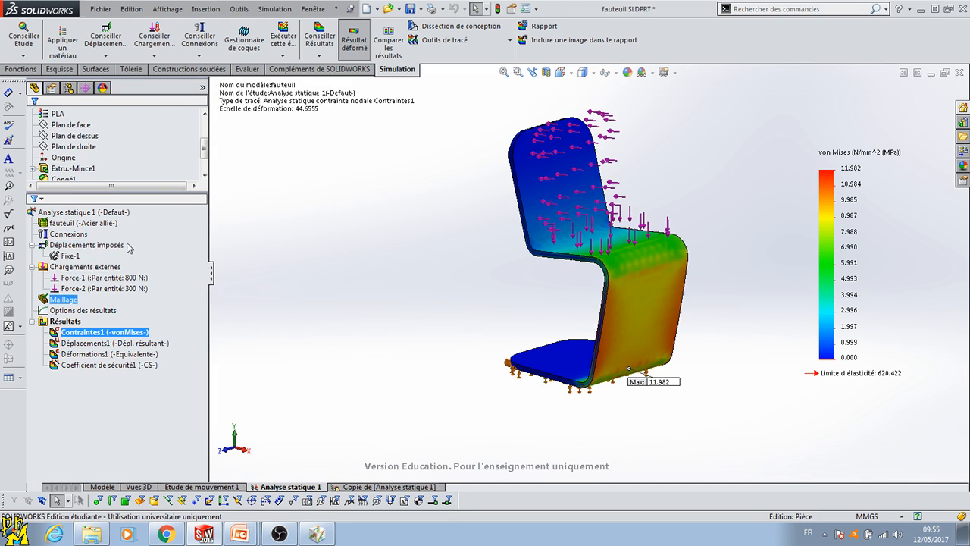
pyautogui.rightClick(92, 225)
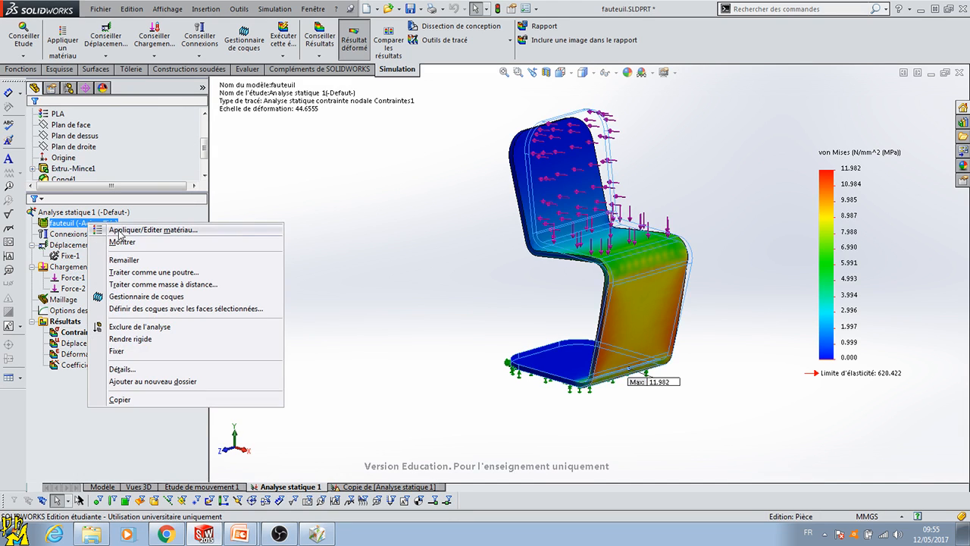
pyautogui.click(119, 231)
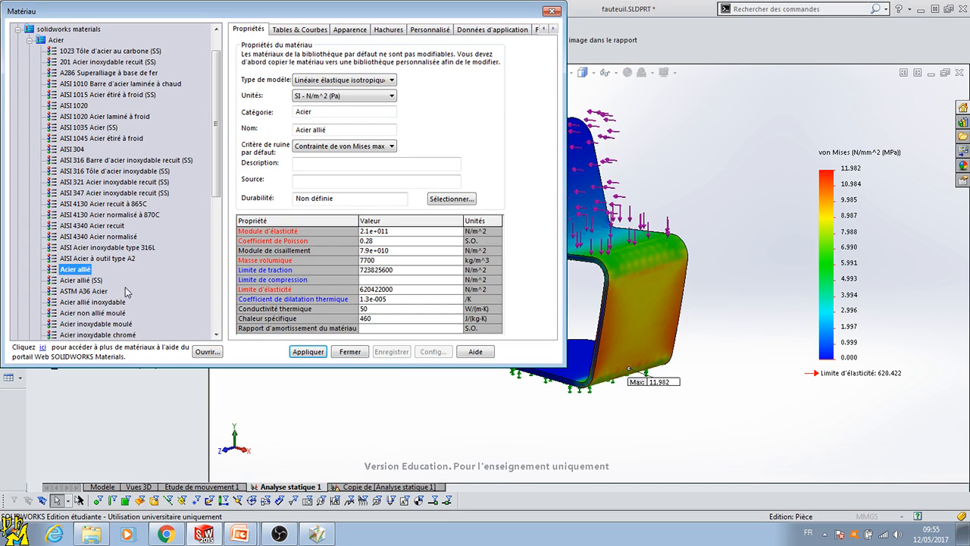
pyautogui.click(20, 29)
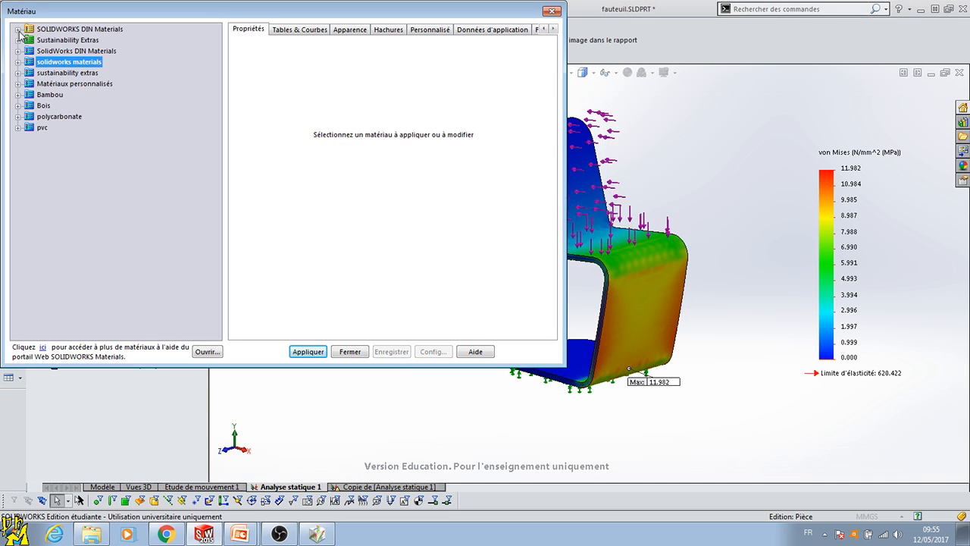
pyautogui.click(18, 95)
pyautogui.click(29, 106)
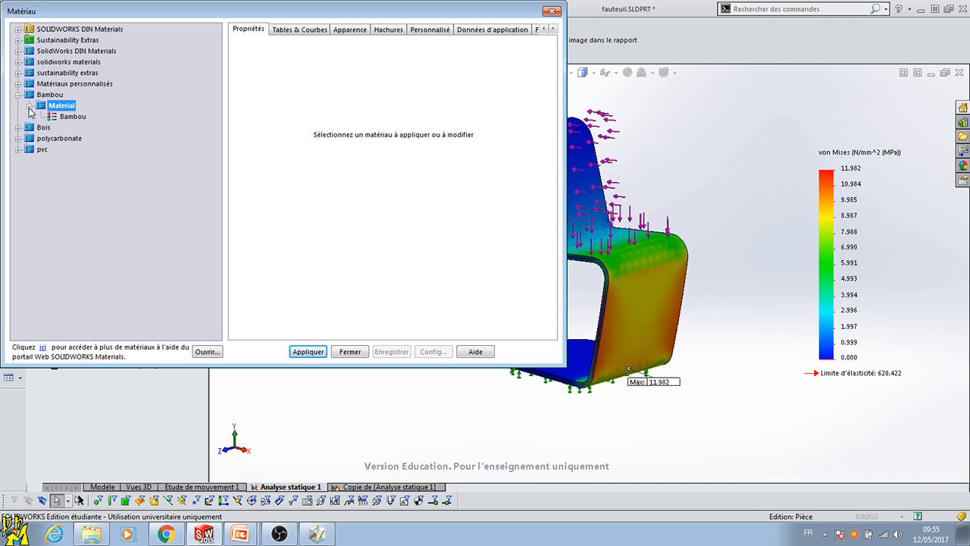
pyautogui.click(66, 117)
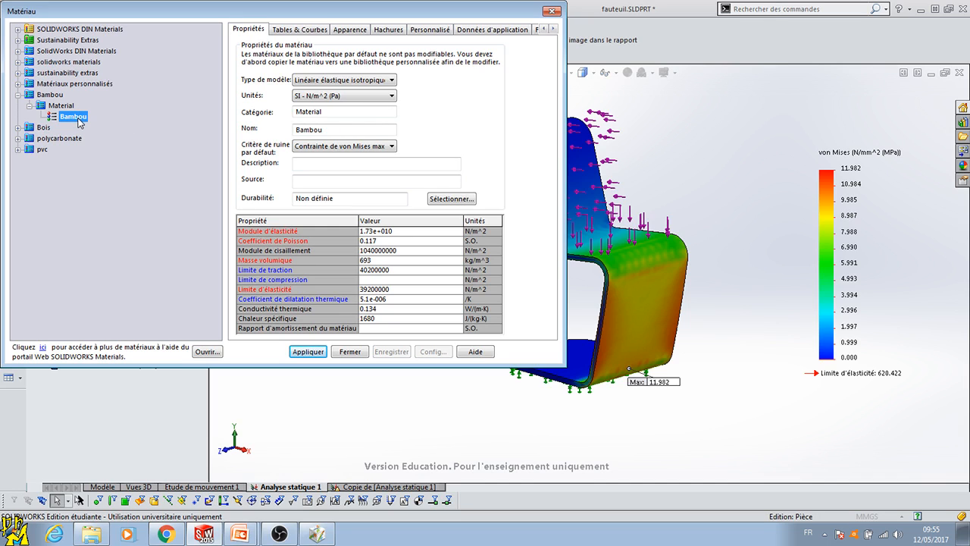
pyautogui.click(310, 352)
pyautogui.click(350, 351)
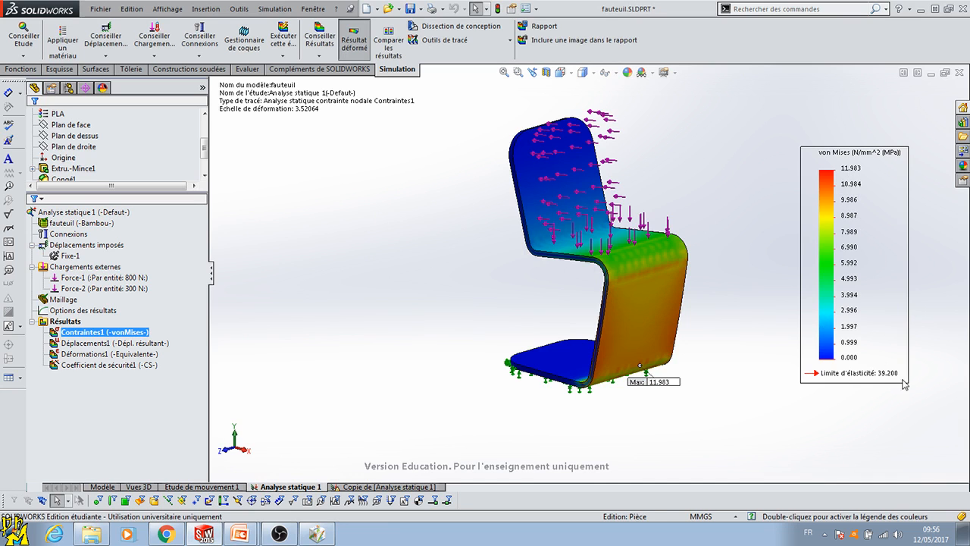
# Switch to CES EduPack, check the general and mechanical properties in the Bambou record, and return to SOLIDWORKS.
pyautogui.click(334, 534)
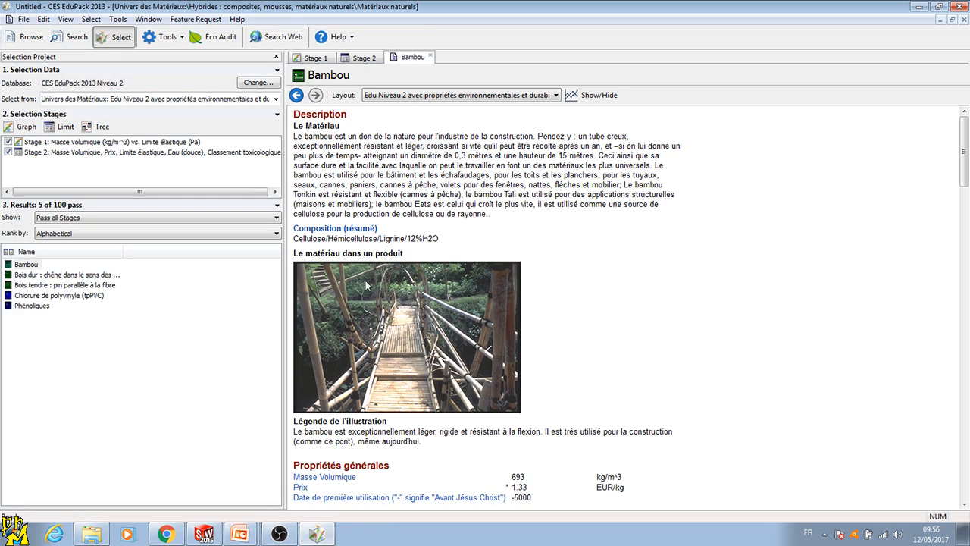
pyautogui.scroll(-1, 612, 367)
pyautogui.scroll(-3, 612, 366)
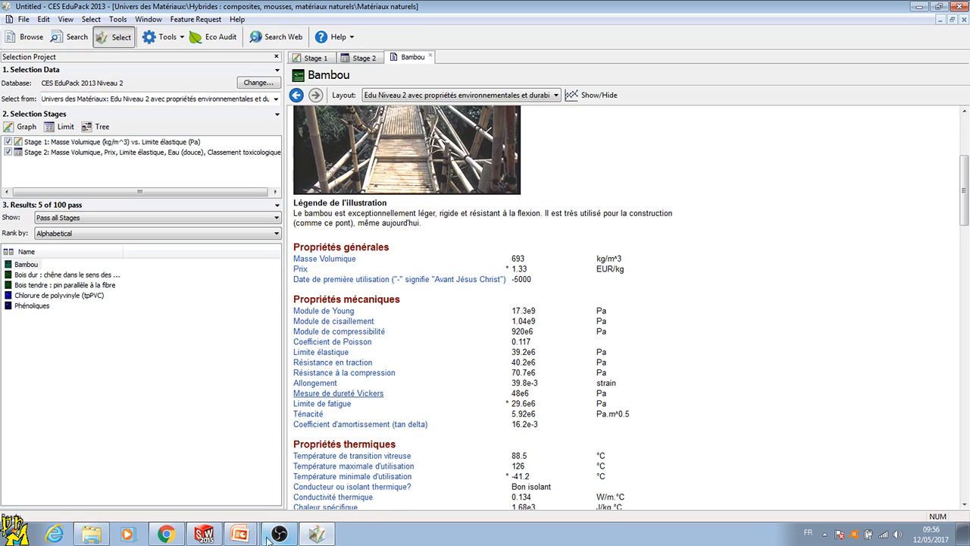
pyautogui.click(209, 535)
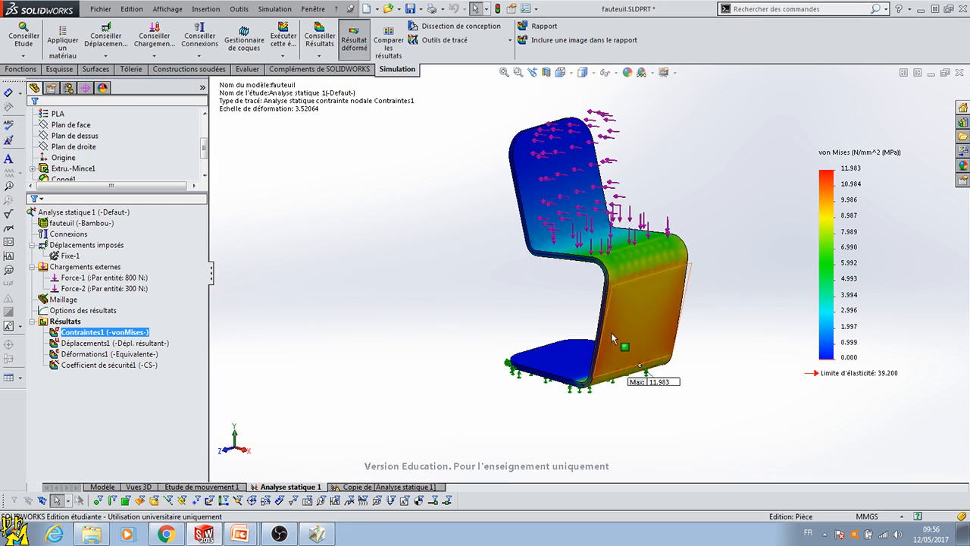
# Display the Coefficient de sécurité1 plot and inspect the safety factor distribution on the bamboo chair from several angles.
pyautogui.moveTo(611, 332); pyautogui.dragTo(611, 379, button='middle')
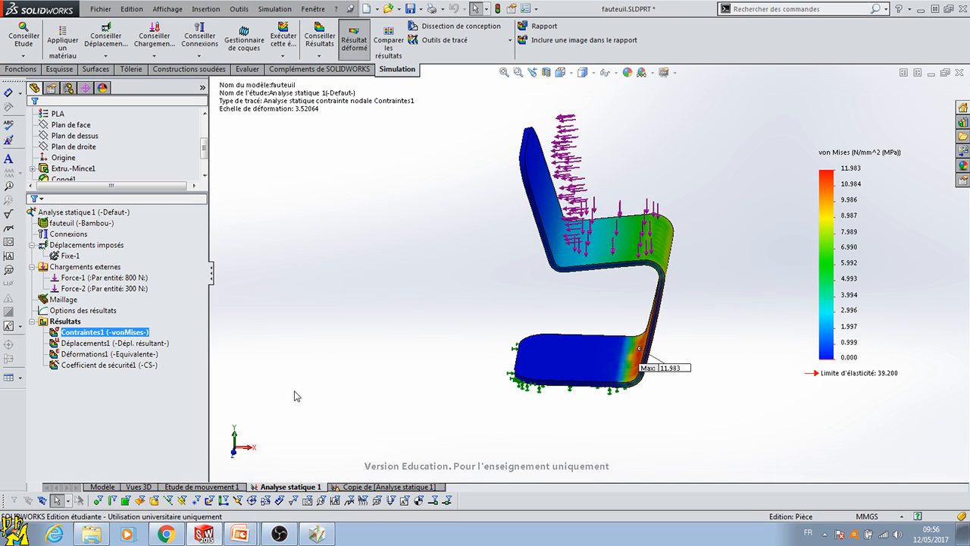
pyautogui.doubleClick(98, 364)
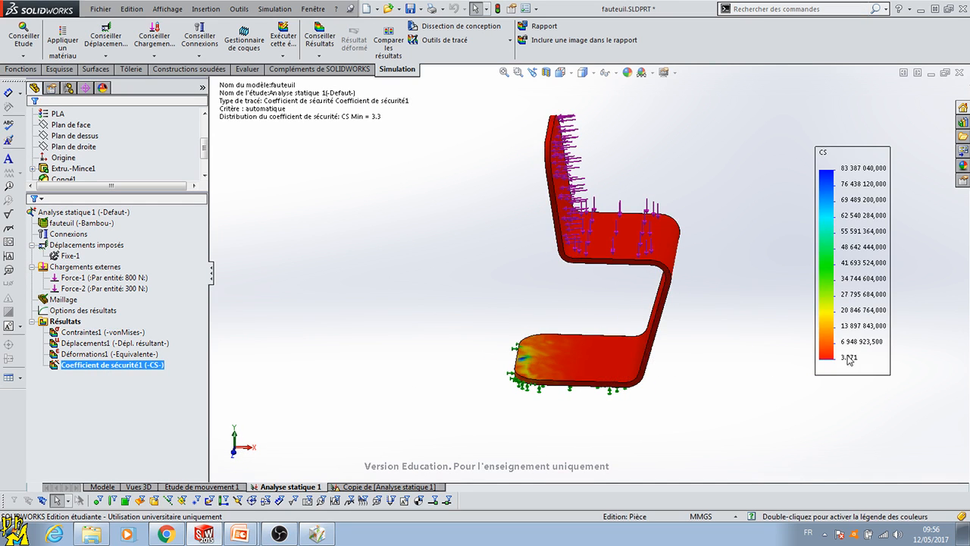
pyautogui.moveTo(733, 332); pyautogui.dragTo(703, 324, button='middle')
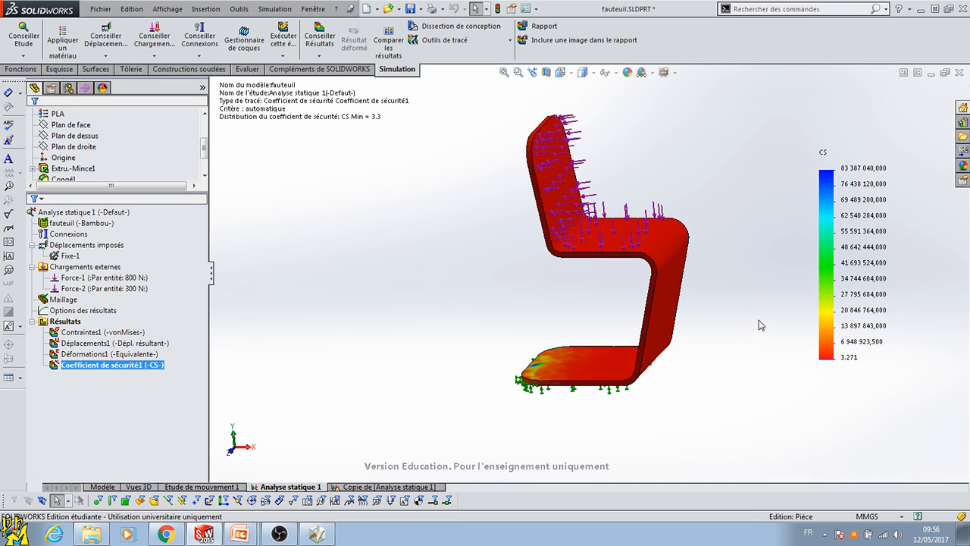
pyautogui.moveTo(522, 312); pyautogui.dragTo(567, 375, button='middle')
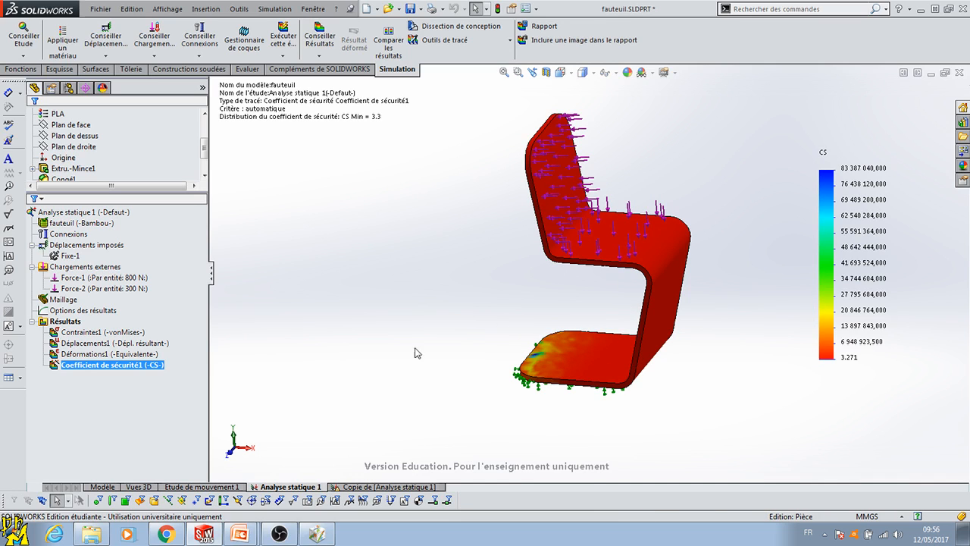
# Display the Déplacements1 resultant displacement plot, play its animation with the chair seen from the side, and close the animation.
pyautogui.doubleClick(114, 343)
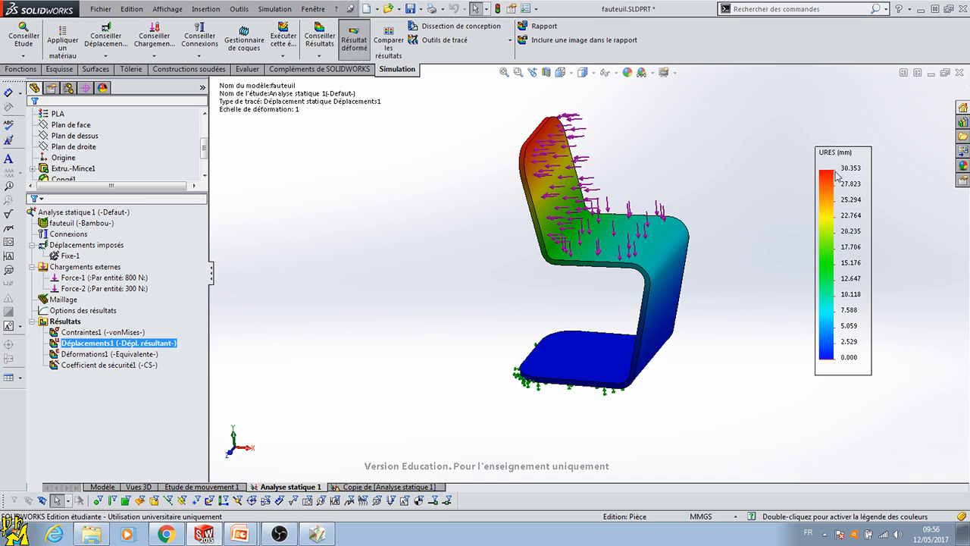
pyautogui.moveTo(660, 256); pyautogui.dragTo(592, 248, button='middle')
pyautogui.rightClick(135, 345)
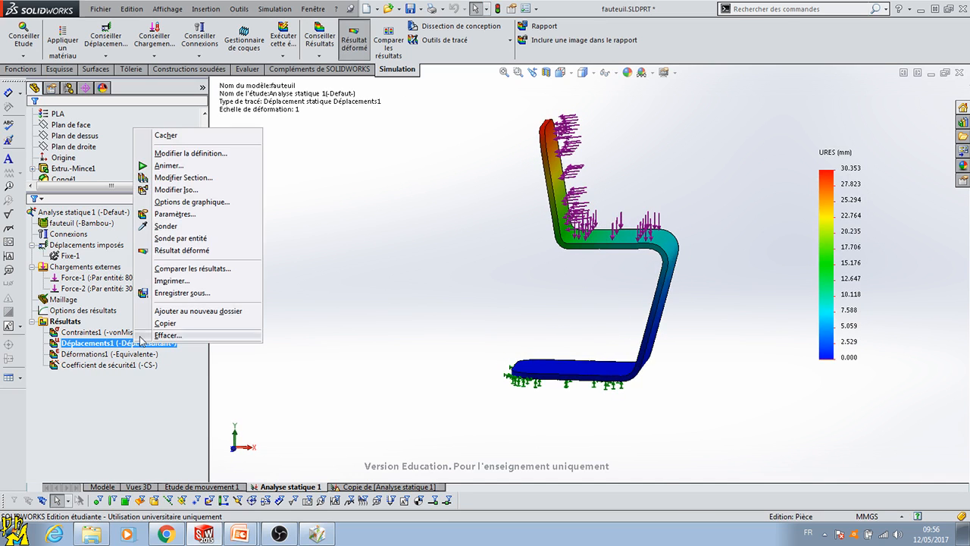
pyautogui.click(165, 165)
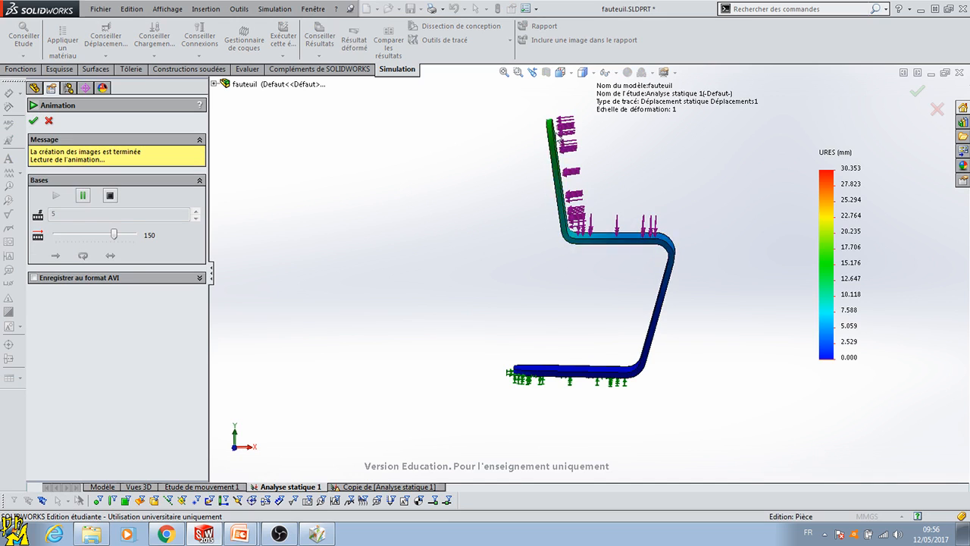
pyautogui.click(35, 122)
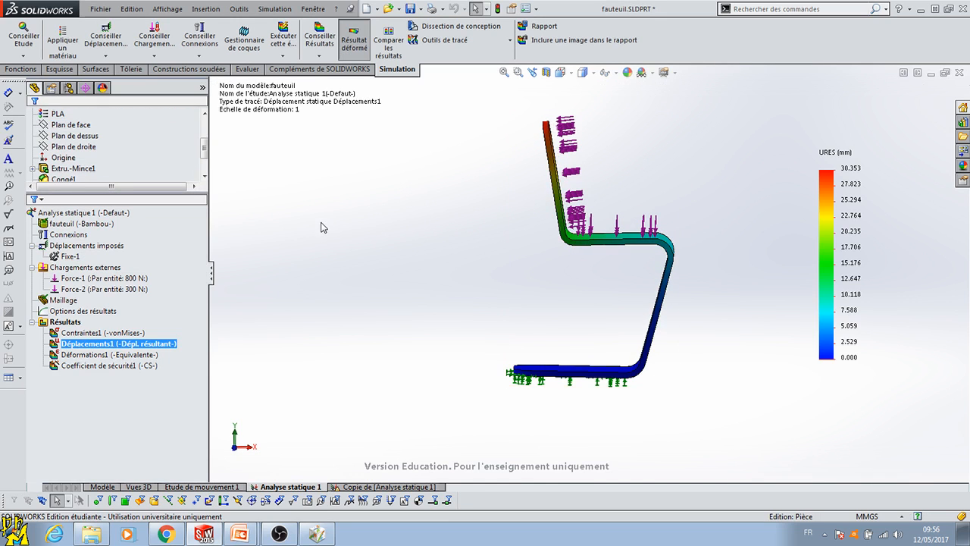
# In the Copie de [Analyse statique 1] study, apply Chlorure de polyvinyle (tpPVC) from the pvc library to the fauteuil part.
pyautogui.click(385, 488)
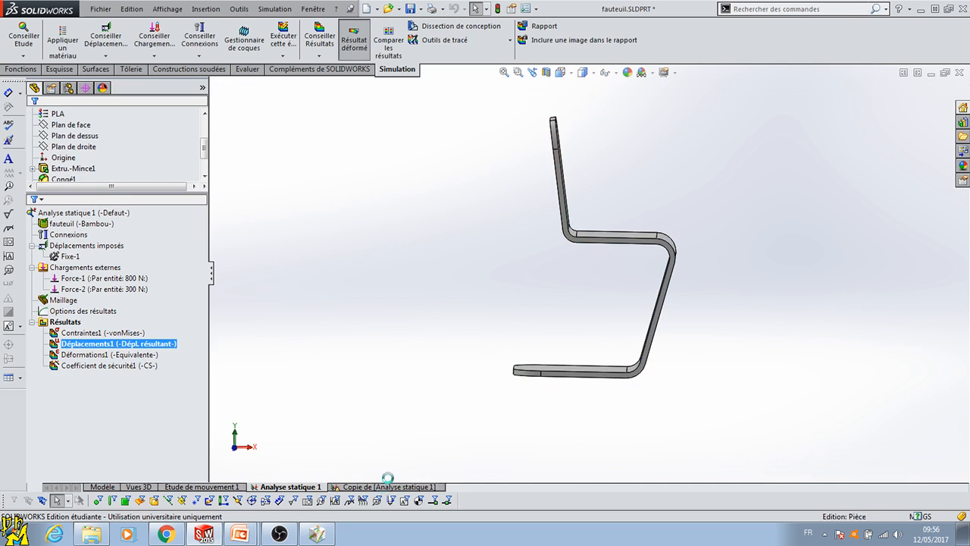
pyautogui.click(79, 228)
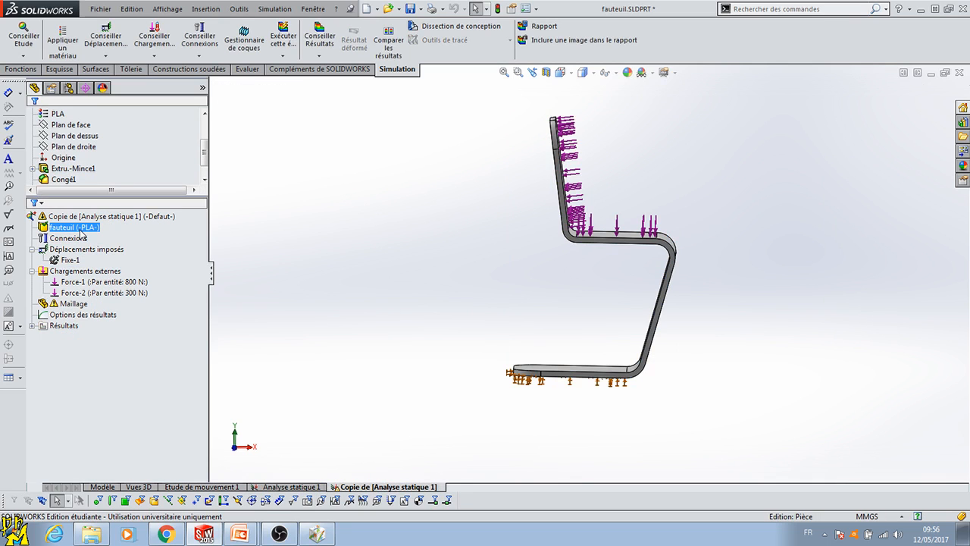
pyautogui.click(82, 238)
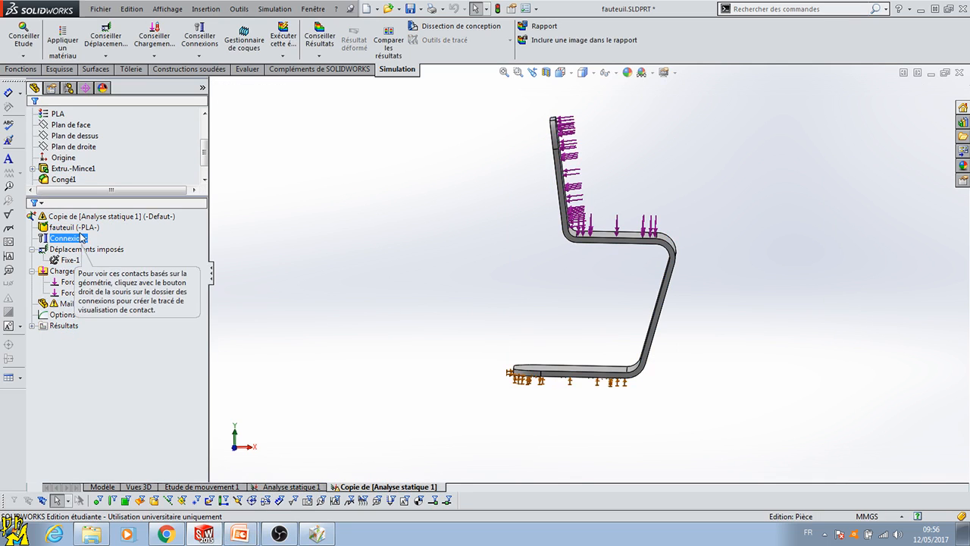
pyautogui.rightClick(79, 228)
pyautogui.click(135, 236)
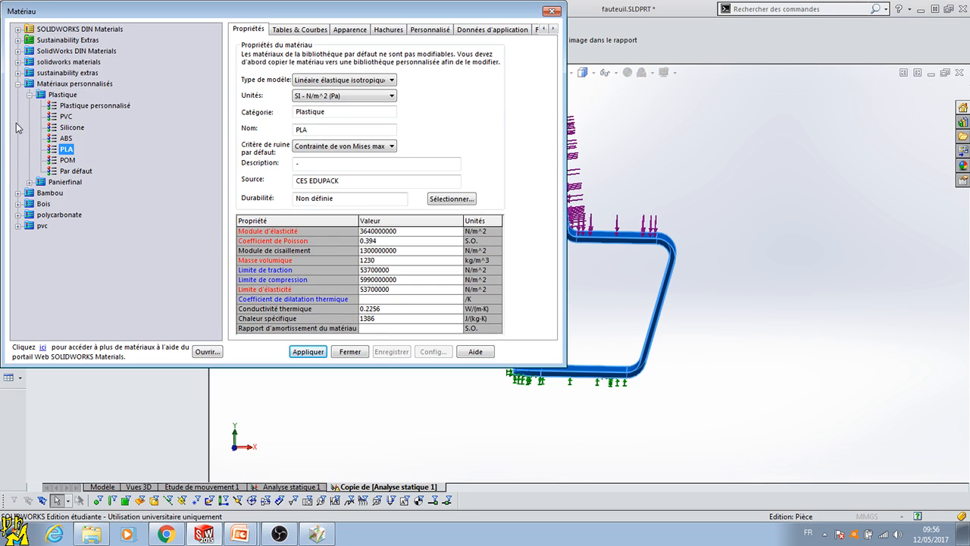
pyautogui.click(18, 83)
pyautogui.click(18, 128)
pyautogui.click(40, 139)
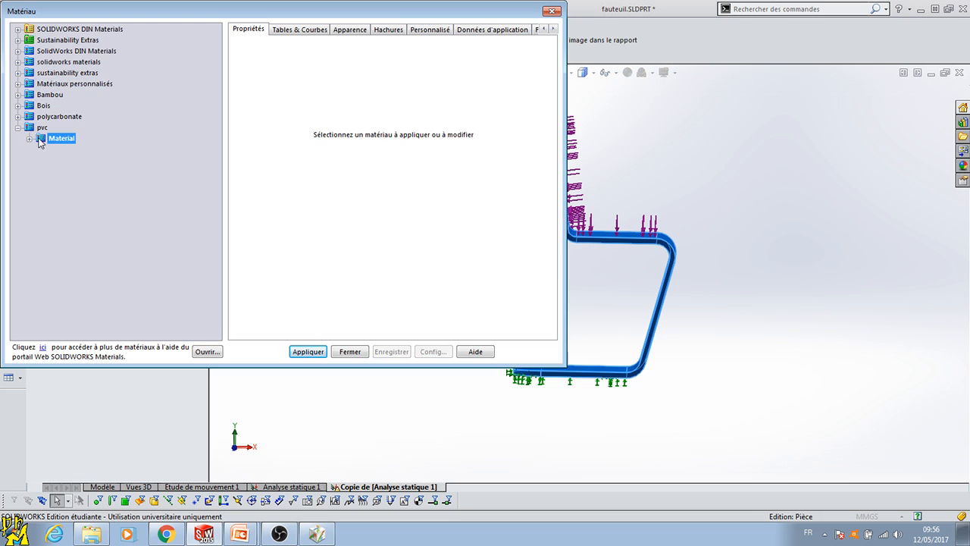
pyautogui.doubleClick(40, 140)
pyautogui.click(82, 150)
pyautogui.click(308, 351)
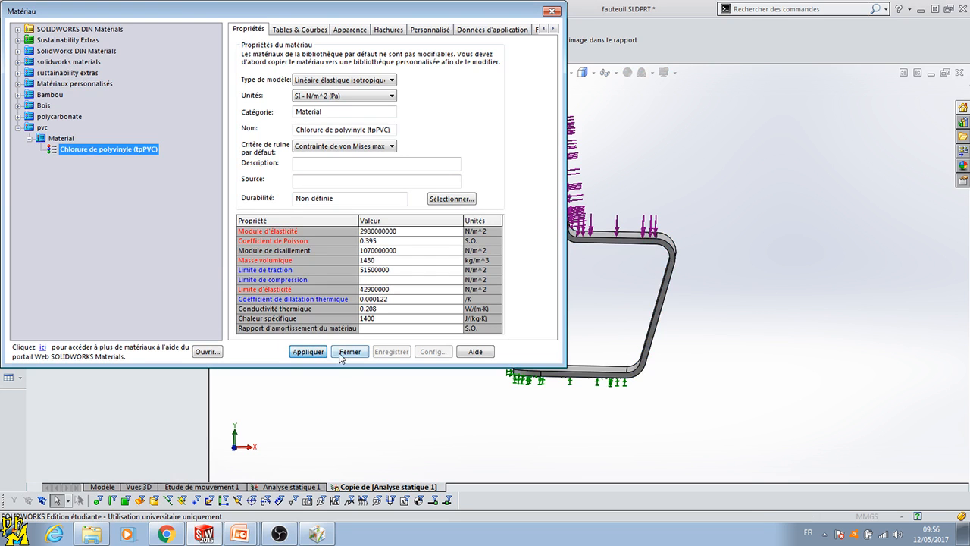
pyautogui.click(350, 351)
# Run the PVC study with small displacement and view its Coefficient de sécurité1 and Déplacements1 plots.
pyautogui.click(286, 42)
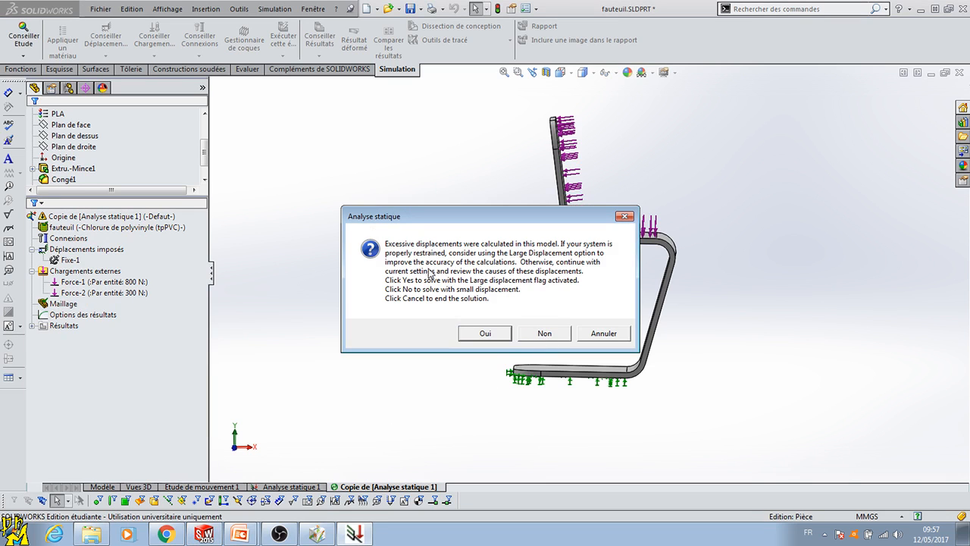
pyautogui.click(543, 332)
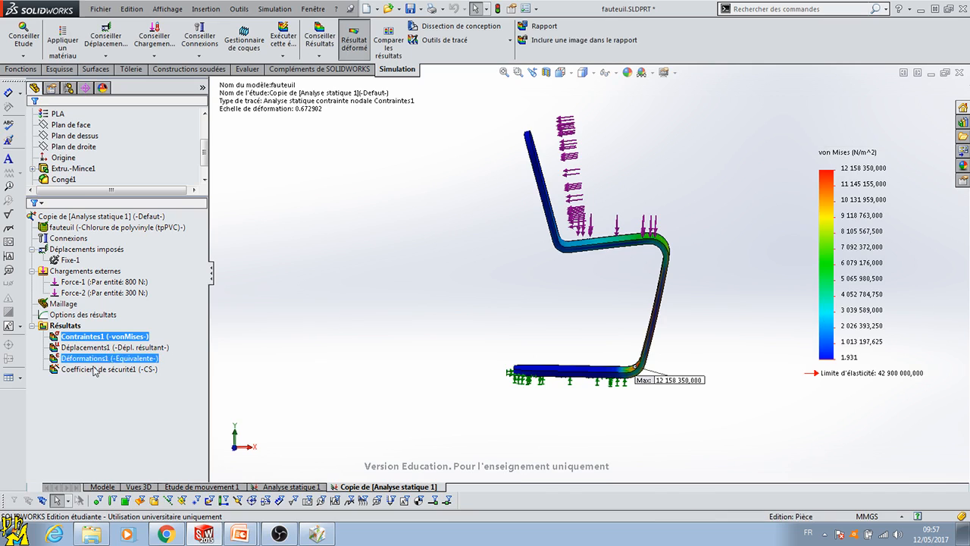
pyautogui.doubleClick(91, 369)
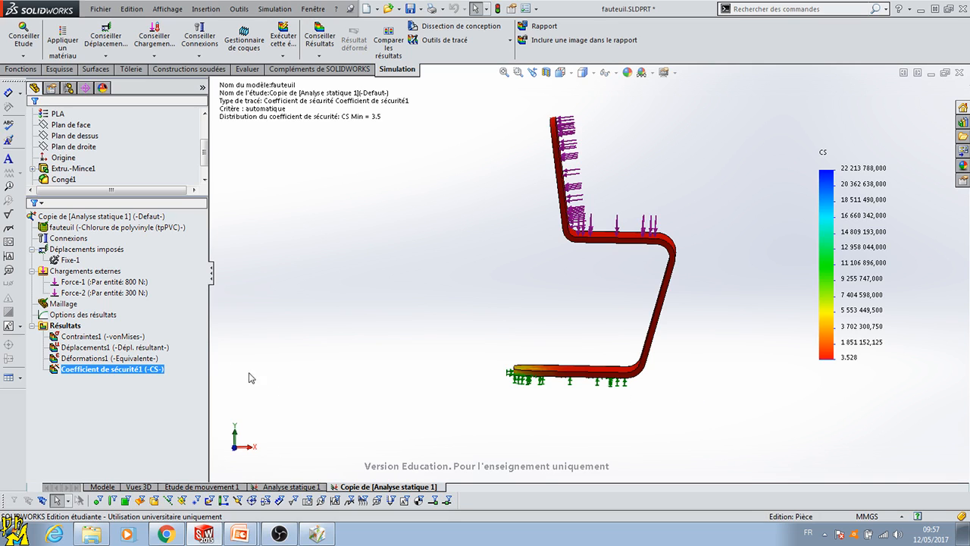
pyautogui.doubleClick(114, 348)
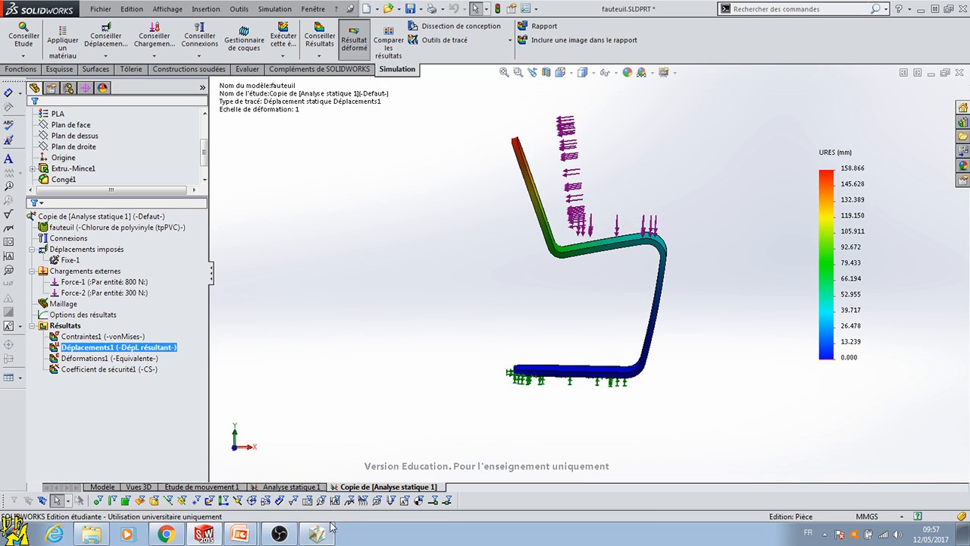
# Switch to the PowerPoint slideshow, compare the PVC and Bambou displacement slides, and advance to the Masse Pvc slide.
pyautogui.click(241, 532)
pyautogui.click(332, 361)
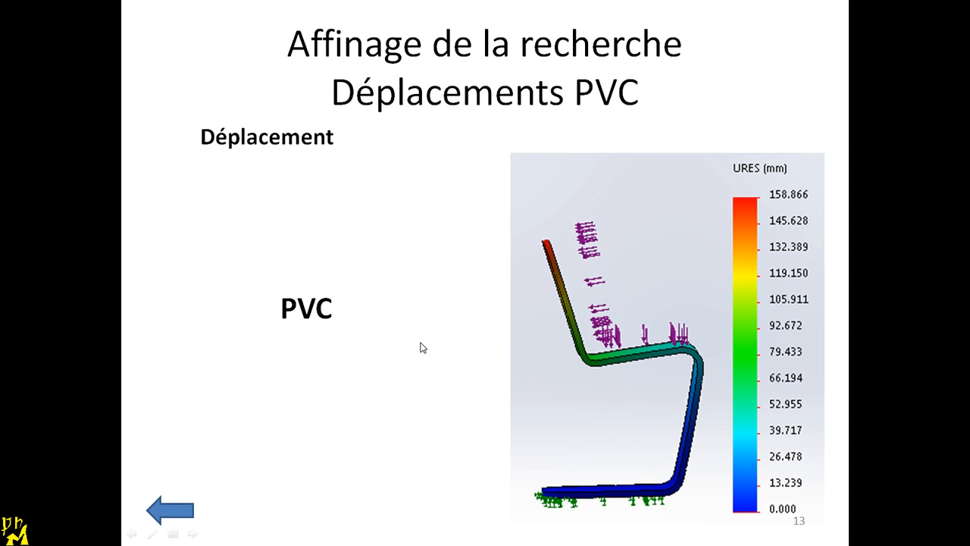
pyautogui.press('Left')
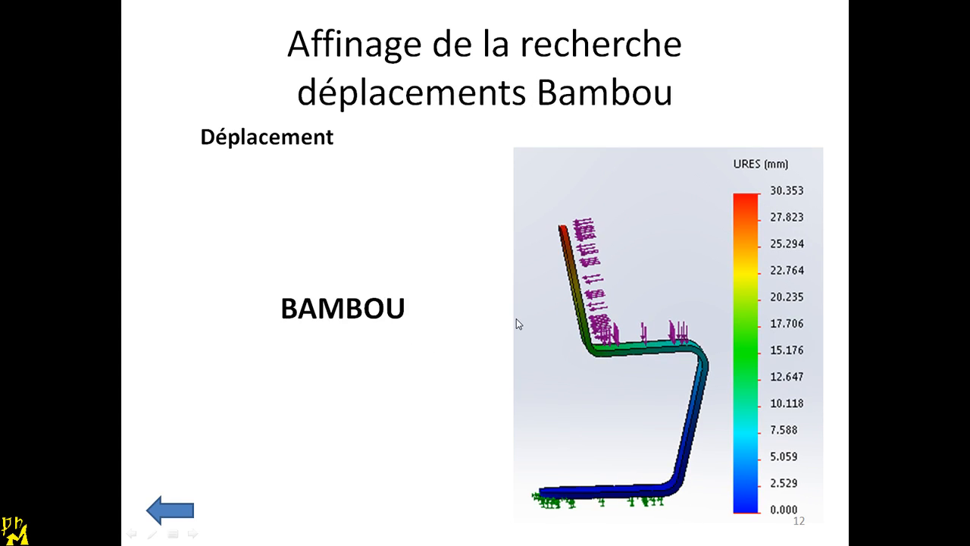
pyautogui.press('Right')
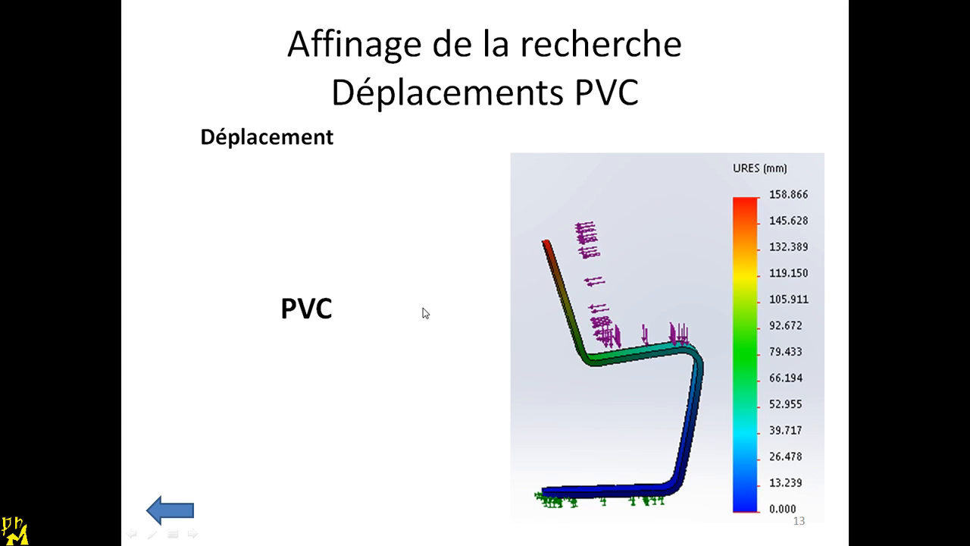
pyautogui.press('Right')
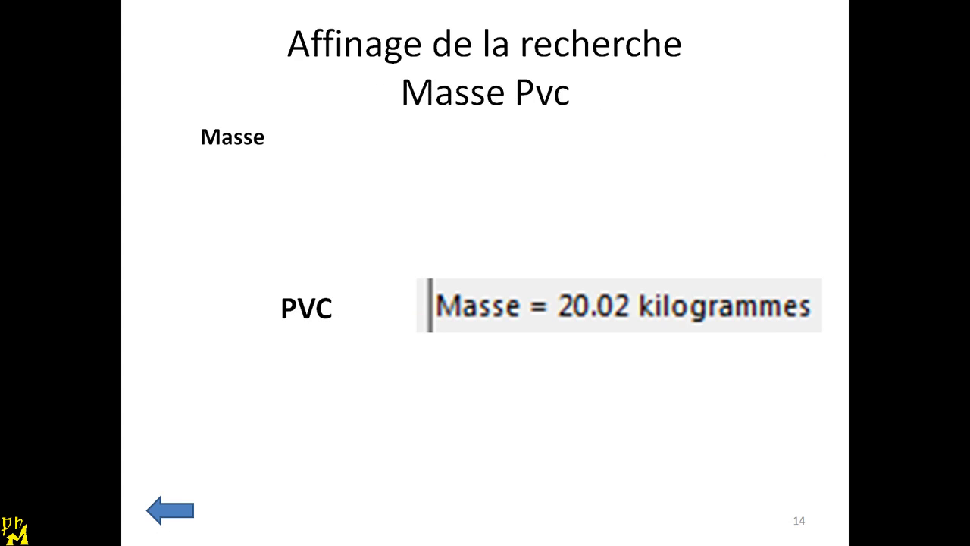